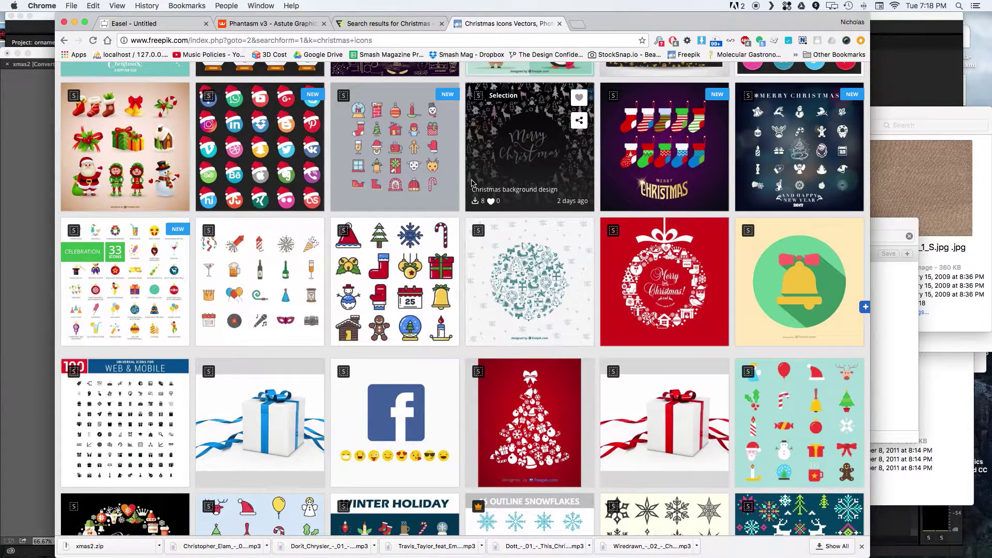
- Switch to Illustrator and create an inset copy of the green rectangle with an offset path of -0.375 in
{"action": "scroll", "coordinate": [420, 109], "scroll_direction": "up", "scroll_amount": 10}
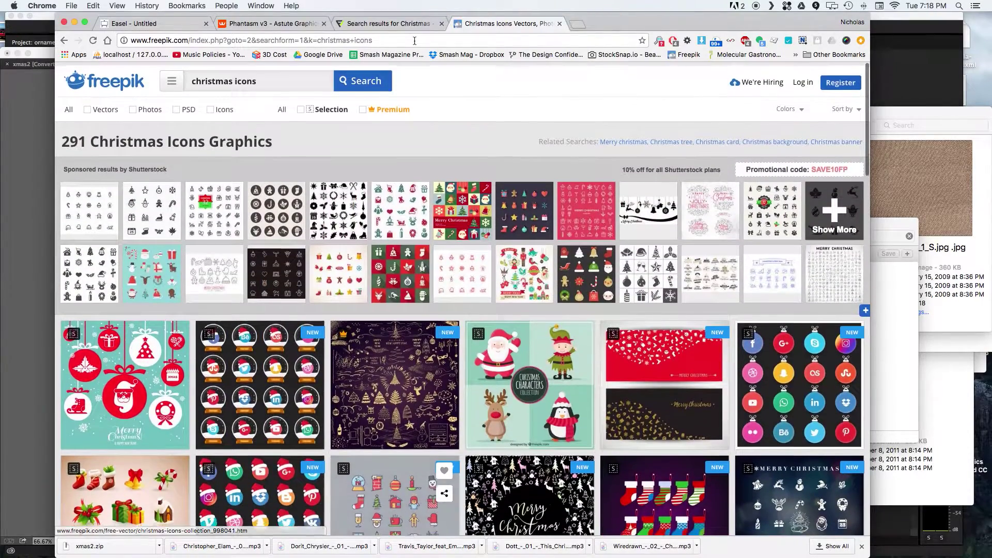
{"action": "left_click", "coordinate": [22, 133]}
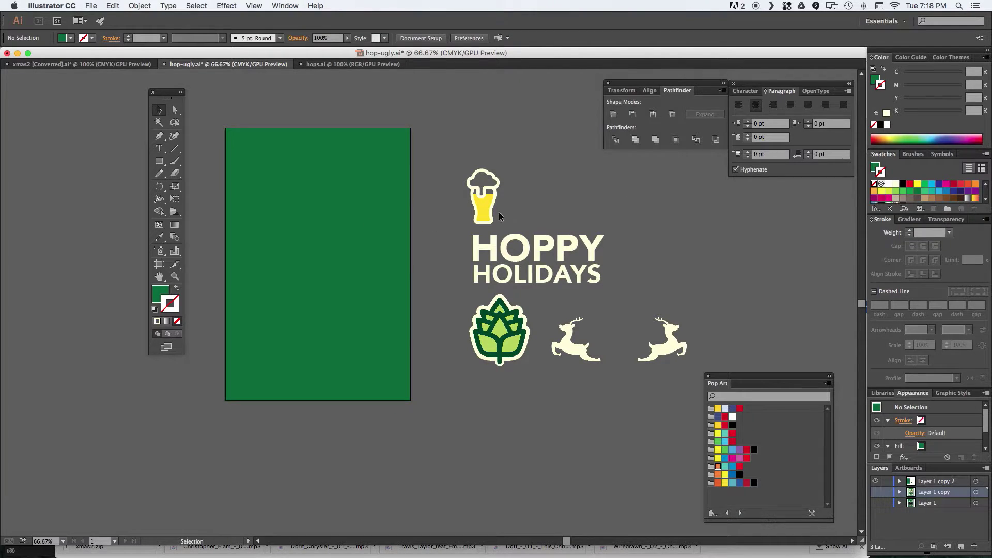
{"action": "left_click", "coordinate": [279, 302]}
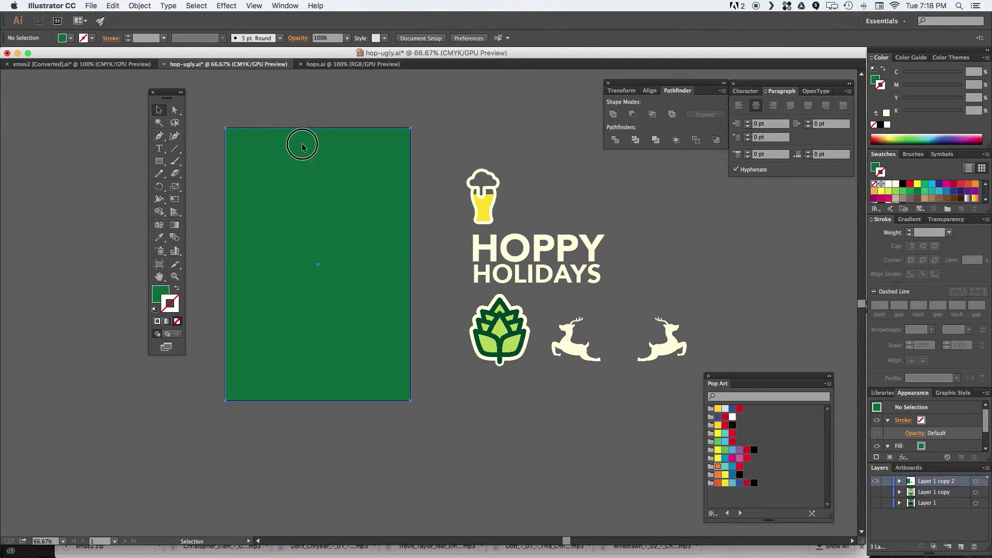
{"action": "key", "text": "super+alt+o"}
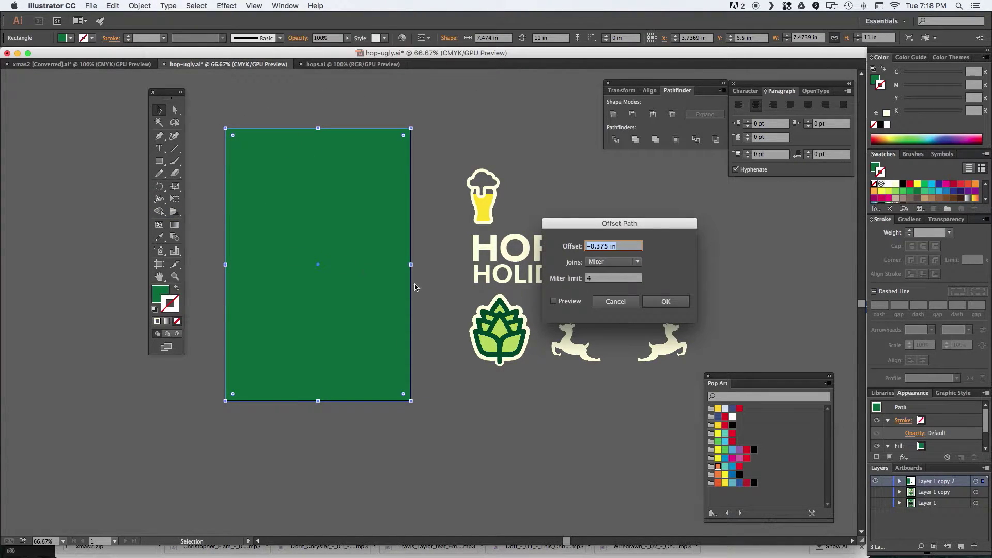
{"action": "left_click", "coordinate": [554, 301]}
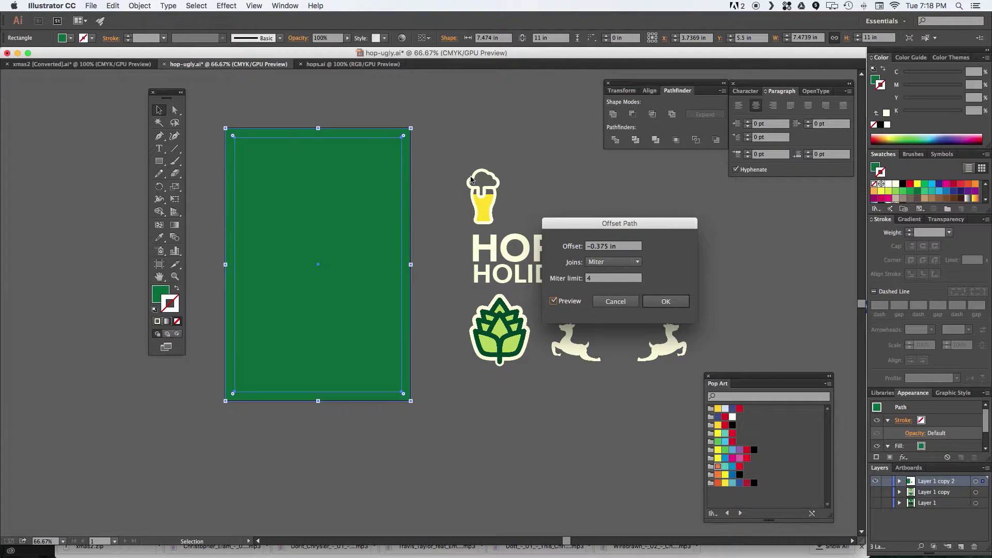
{"action": "type", "text": "-0.5"}
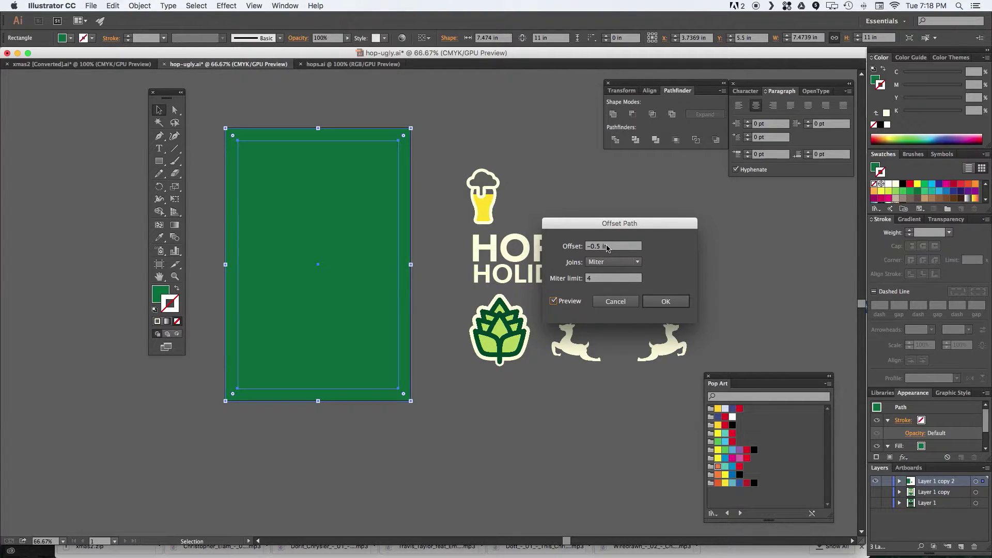
{"action": "key", "text": "Up"}
{"action": "left_click", "coordinate": [665, 301]}
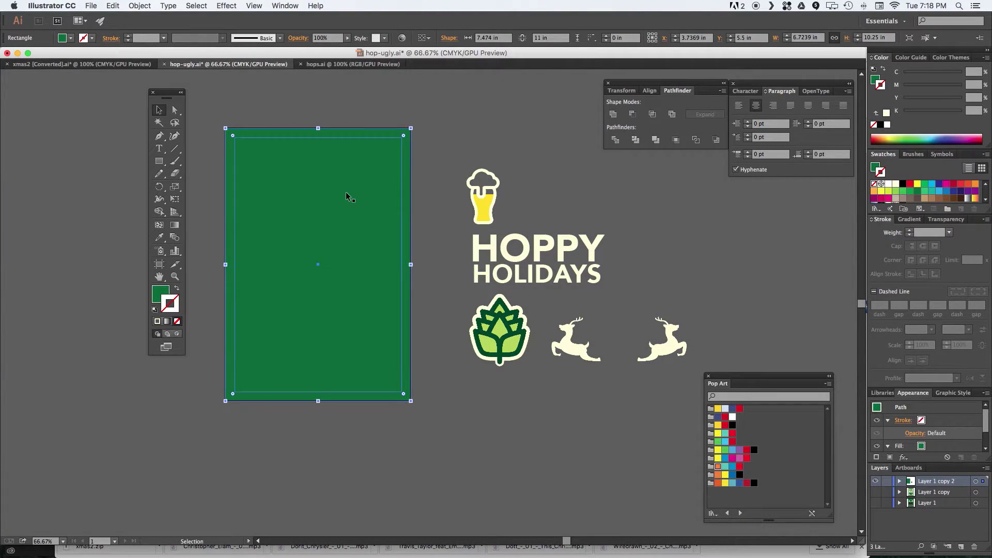
- Turn the inset rectangle into an unfilled border with a cream 19 pt stroke aligned to the inside
{"action": "left_click", "coordinate": [884, 69]}
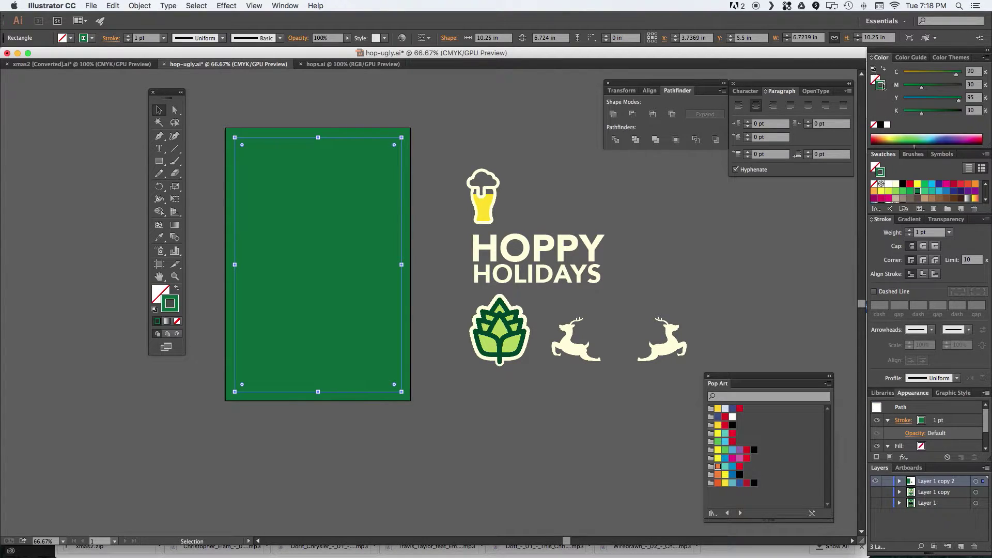
{"action": "left_click", "coordinate": [898, 185]}
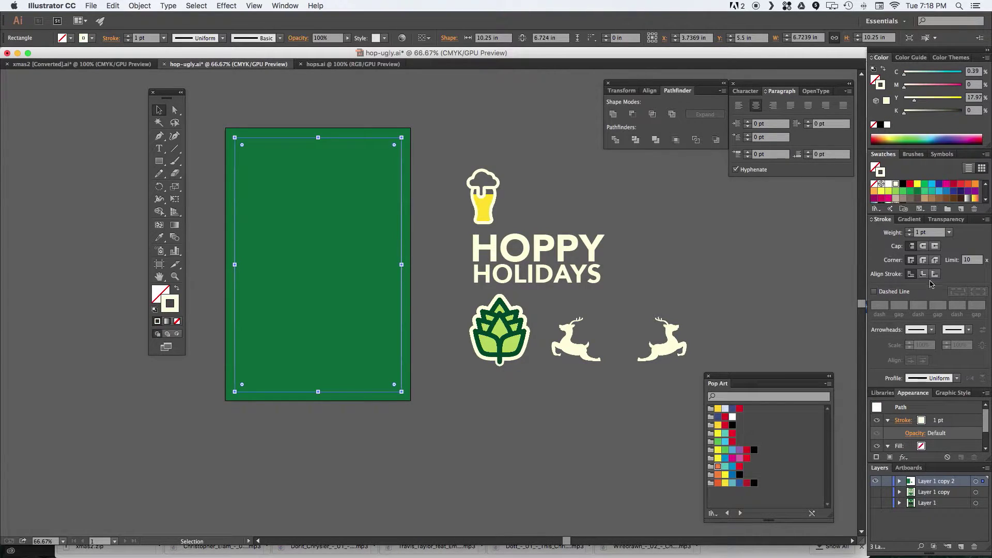
{"action": "scroll", "coordinate": [925, 234], "scroll_direction": "up", "scroll_amount": 17}
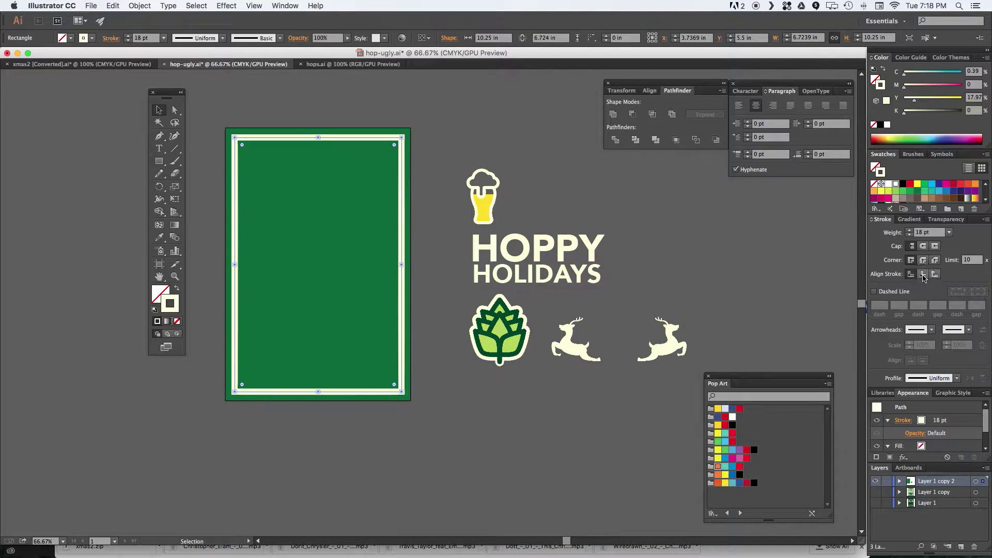
{"action": "left_click", "coordinate": [924, 275]}
{"action": "left_click", "coordinate": [910, 230]}
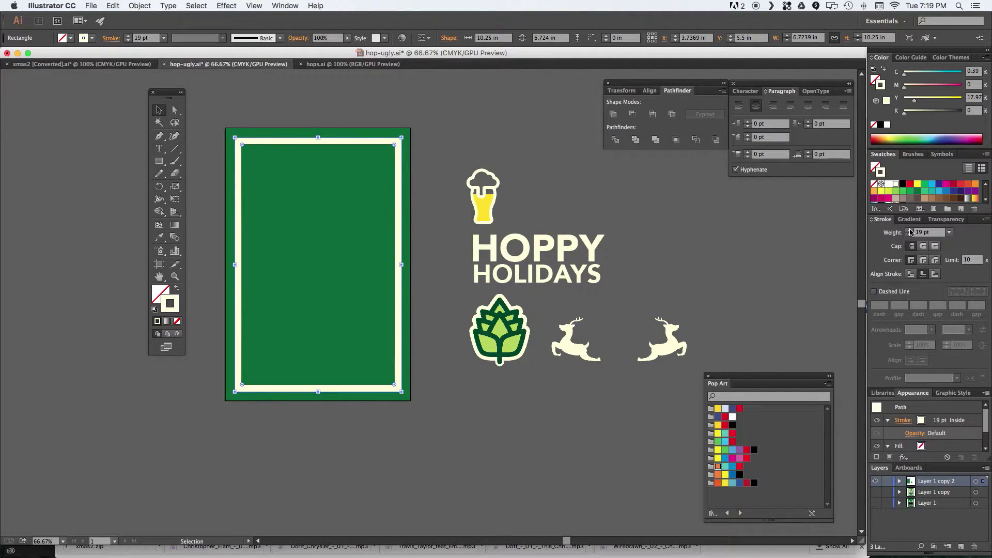
{"action": "left_click", "coordinate": [652, 249]}
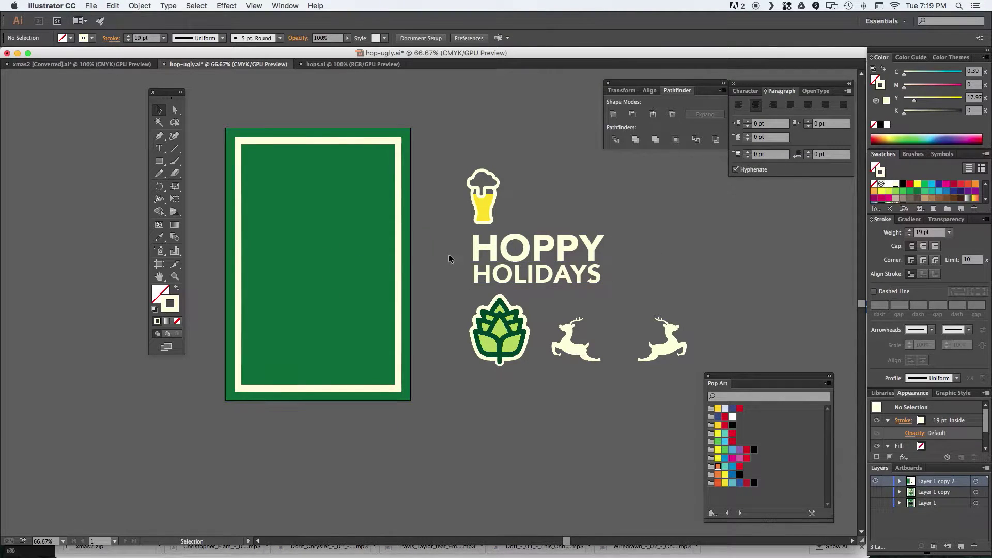
- Move the HOPPY HOLIDAYS text onto the poster's upper half and place three evenly spaced beer glasses above it
{"action": "left_click_drag", "start_coordinate": [540, 246], "coordinate": [319, 223]}
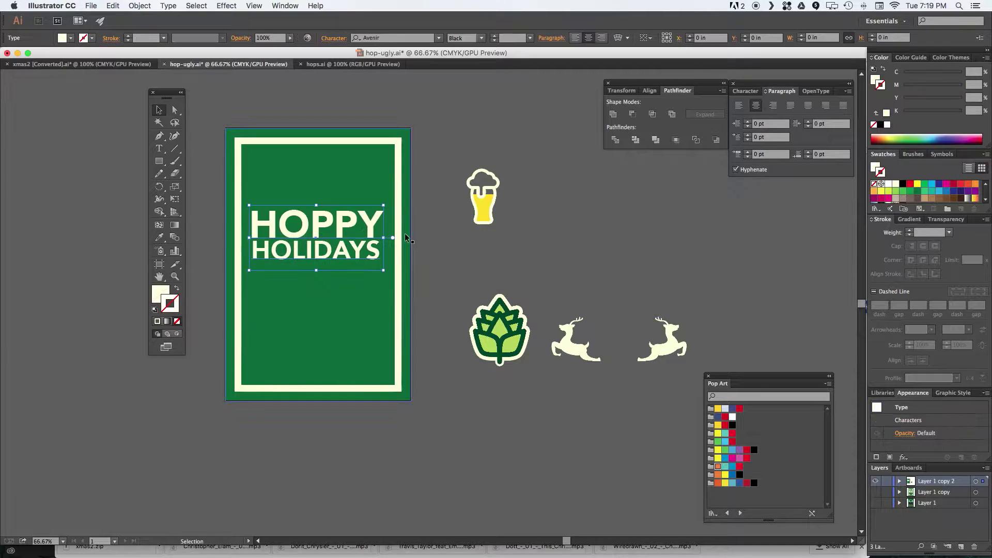
{"action": "left_click", "coordinate": [448, 250]}
{"action": "left_click_drag", "start_coordinate": [469, 214], "coordinate": [325, 190]}
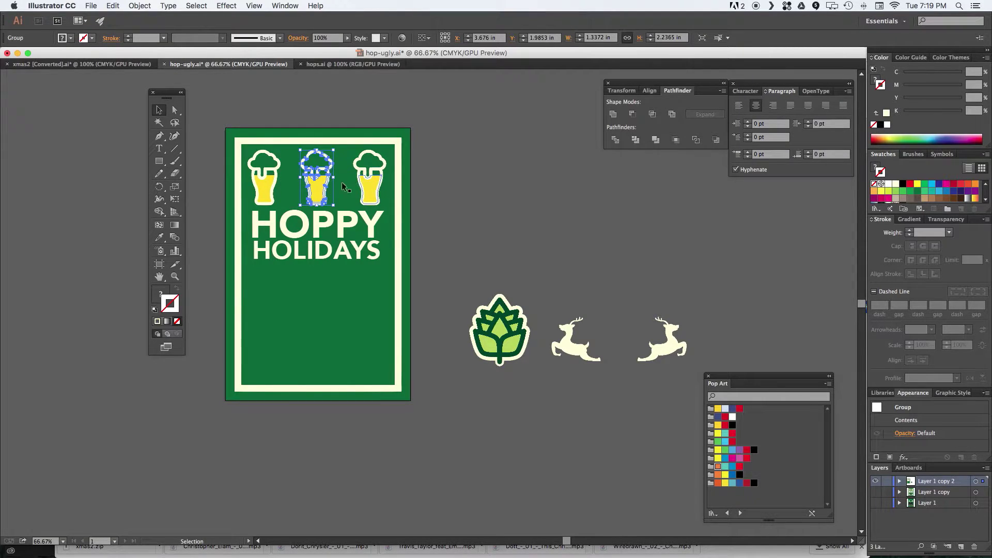
- Move the three beer glasses and the HOPPY HOLIDAYS text slightly lower together inside the border
{"action": "left_click", "coordinate": [271, 185], "text": "shift"}
{"action": "left_click", "coordinate": [377, 192], "text": "shift"}
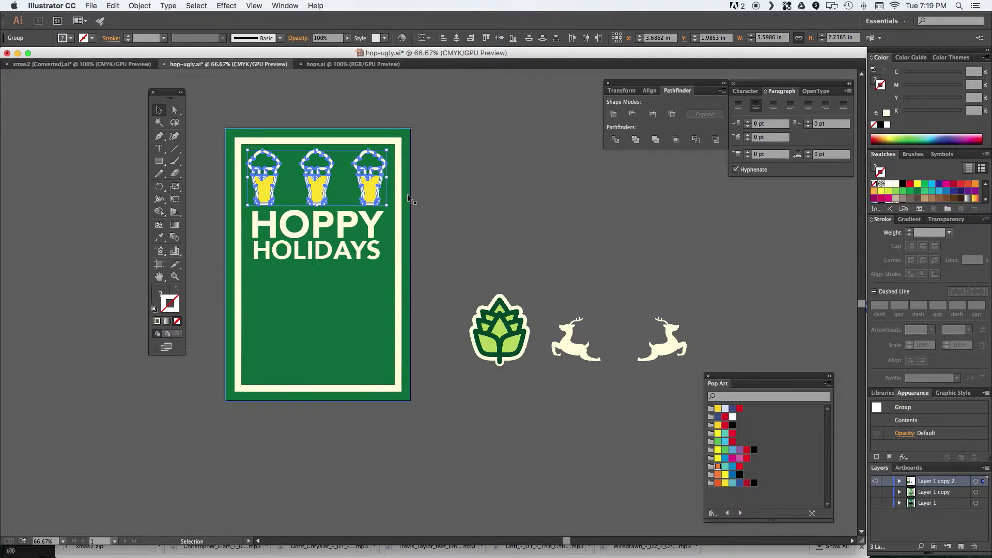
{"action": "left_click", "coordinate": [374, 230], "text": "shift"}
{"action": "left_click_drag", "start_coordinate": [390, 177], "coordinate": [392, 184]}
- Place the hop in the poster's lower half with one reindeer on each side of it
{"action": "left_click", "coordinate": [541, 304]}
{"action": "left_click_drag", "start_coordinate": [488, 333], "coordinate": [305, 321]}
{"action": "left_click", "coordinate": [436, 321]}
{"action": "left_click", "coordinate": [517, 339]}
{"action": "left_click_drag", "start_coordinate": [579, 357], "coordinate": [283, 366]}
- Select the poster's text, glasses and remaining artwork and center everything horizontally on the same axis
{"action": "left_click", "coordinate": [352, 238]}
{"action": "left_click", "coordinate": [369, 186], "text": "shift"}
{"action": "left_click", "coordinate": [317, 187], "text": "shift"}
{"action": "left_click", "coordinate": [270, 195], "text": "shift"}
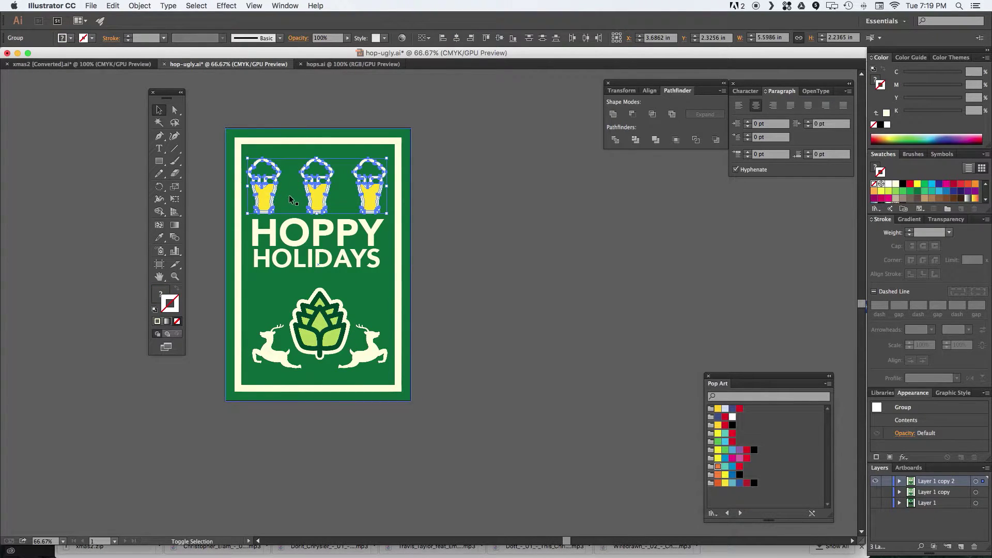
{"action": "key", "text": "super+a"}
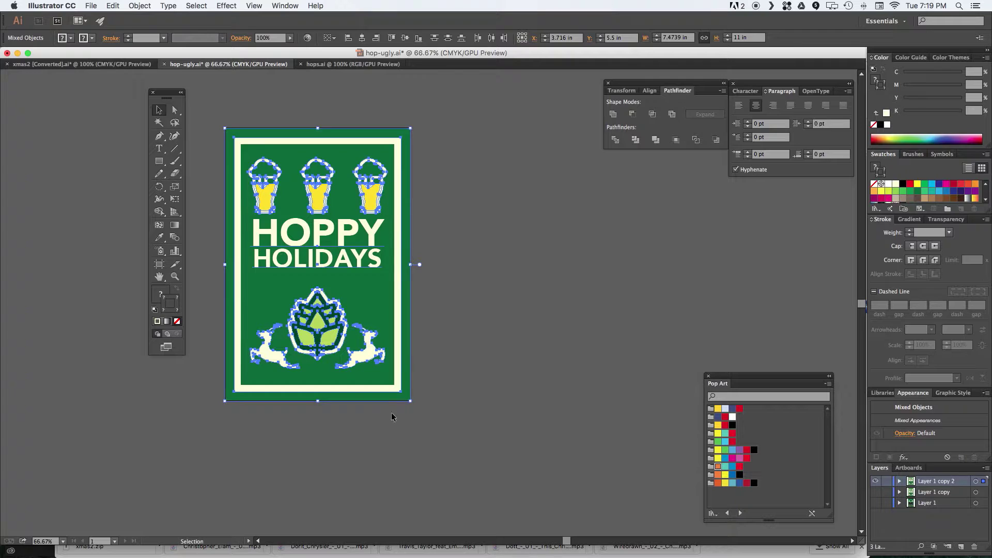
{"action": "left_click", "coordinate": [535, 209]}
- Even out the vertical spacing by moving the hop and reindeer group up and the HOPPY HOLIDAYS text down
{"action": "left_click_drag", "start_coordinate": [323, 344], "coordinate": [323, 335]}
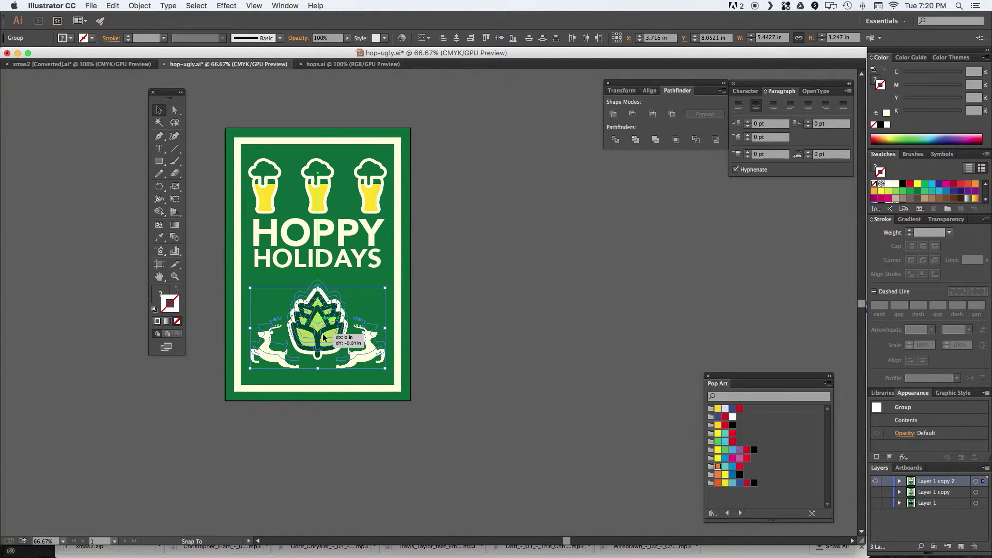
{"action": "left_click", "coordinate": [465, 325]}
{"action": "left_click_drag", "start_coordinate": [346, 250], "coordinate": [347, 255]}
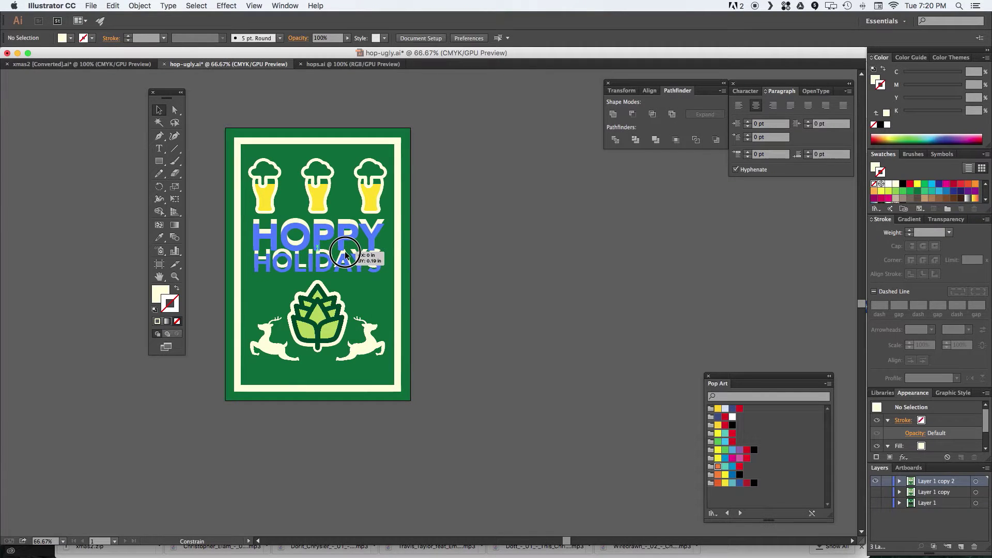
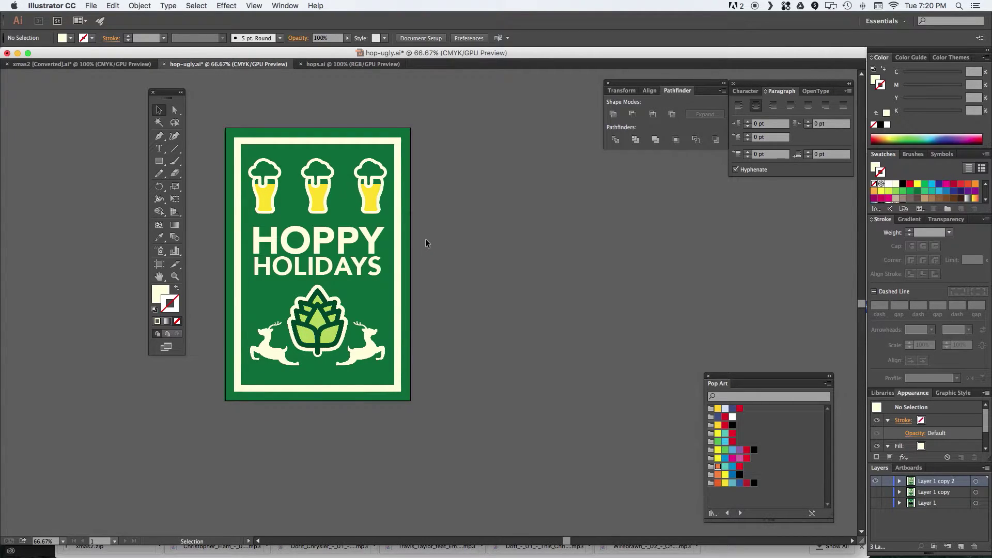
- Switch to Chrome and view the Astute Graphics product page for the Phantasm v3 plugin
{"action": "left_click", "coordinate": [109, 550]}
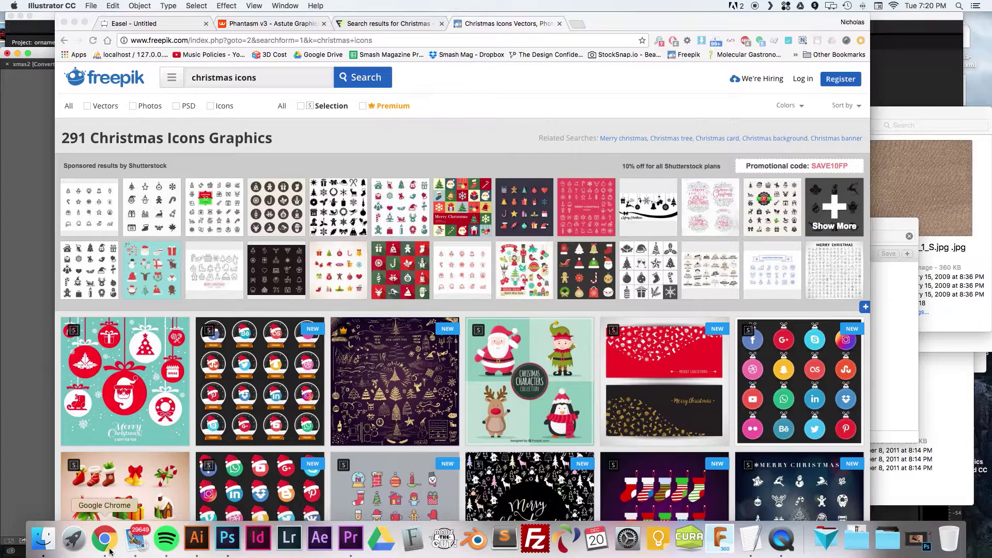
{"action": "left_click", "coordinate": [297, 24]}
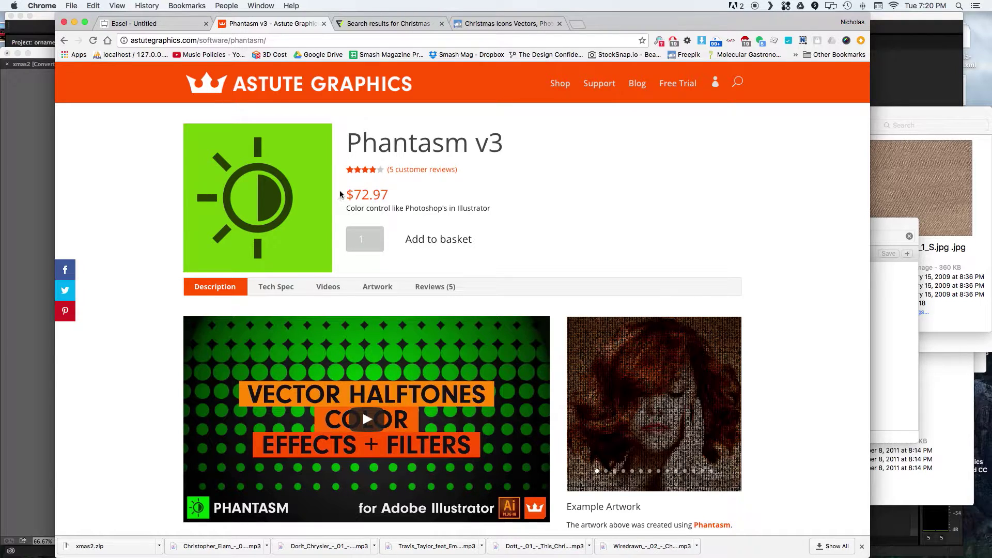
{"action": "mouse_move", "coordinate": [347, 191]}
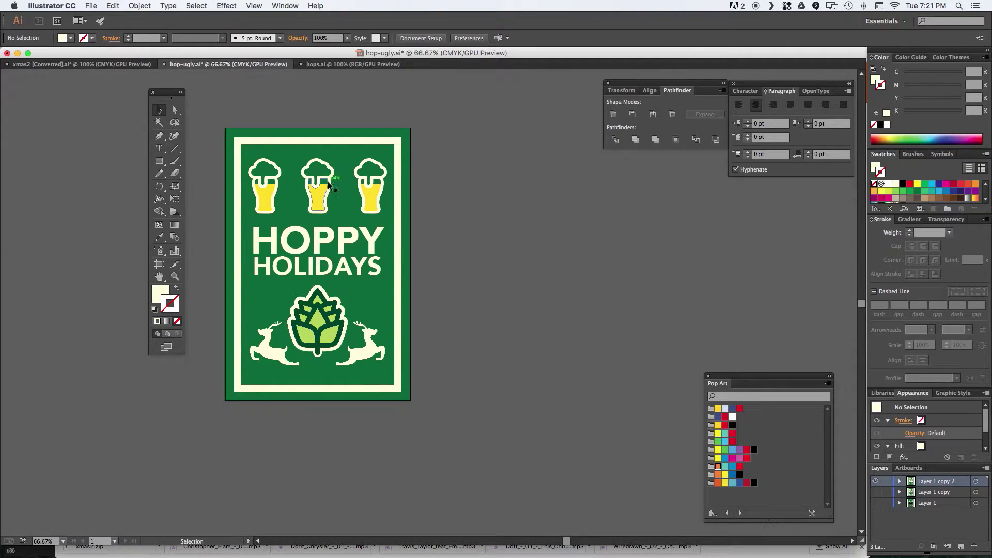
- Return to the Illustrator poster and move the hop and reindeer group slightly lower
{"action": "left_click", "coordinate": [378, 368]}
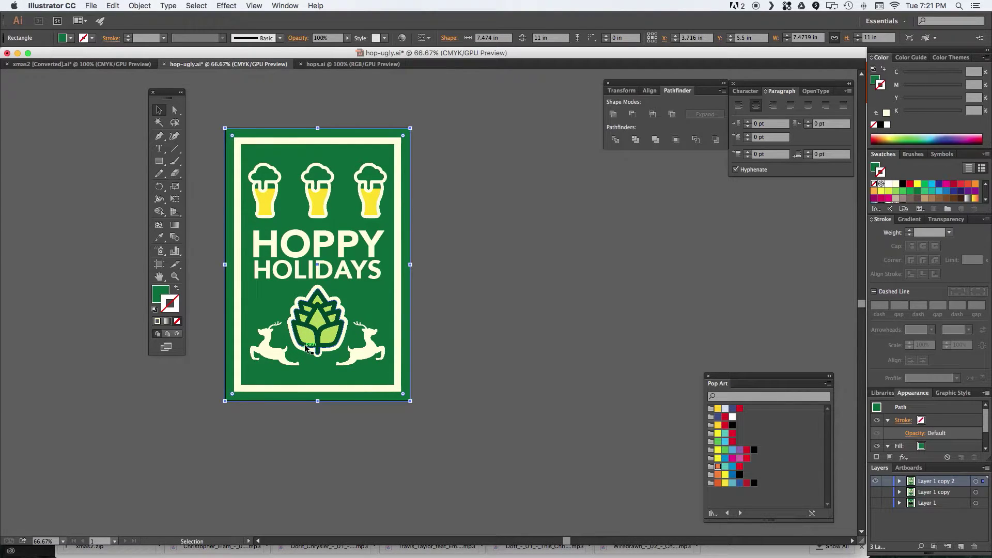
{"action": "left_click", "coordinate": [364, 357]}
{"action": "left_click_drag", "start_coordinate": [364, 357], "coordinate": [377, 362]}
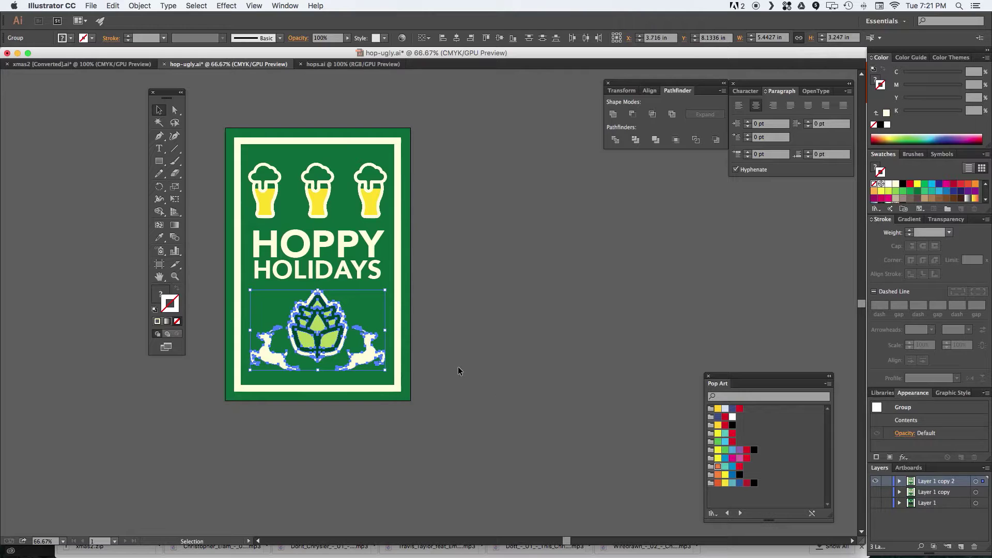
{"action": "left_click", "coordinate": [457, 385]}
- Start a Phantasm Halftone effect on all the artwork except the green background and set its type to Sampled
{"action": "left_click_drag", "start_coordinate": [464, 402], "coordinate": [222, 114]}
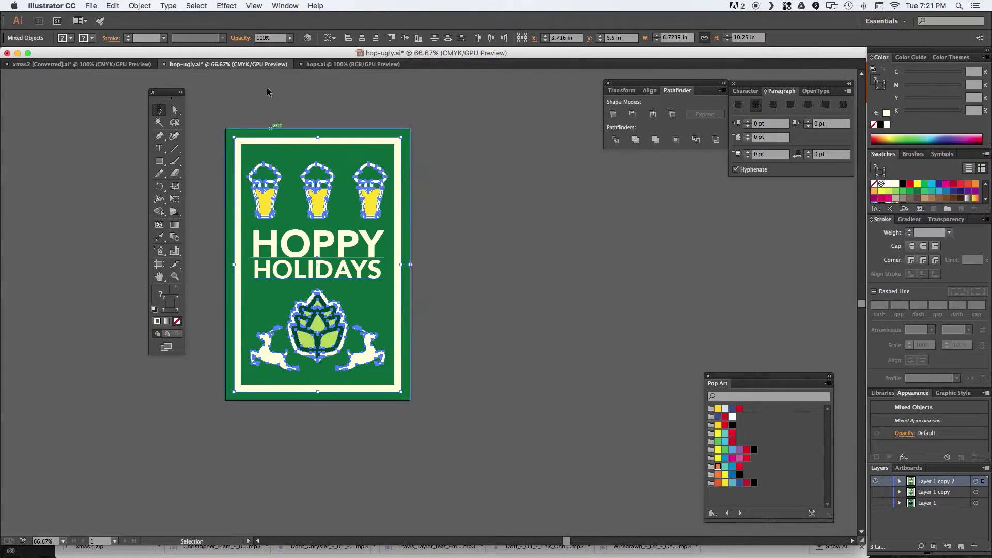
{"action": "left_click", "coordinate": [227, 6]}
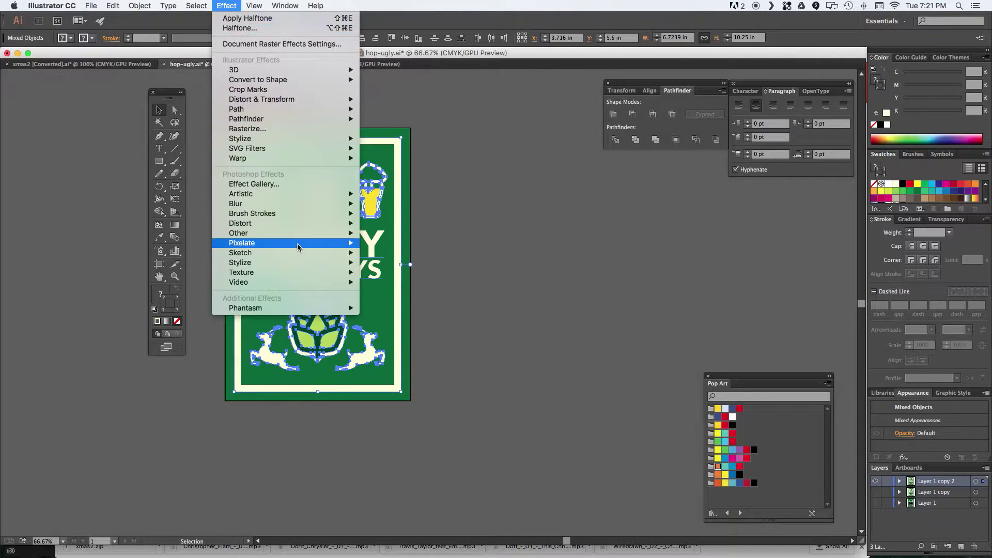
{"action": "mouse_move", "coordinate": [306, 308]}
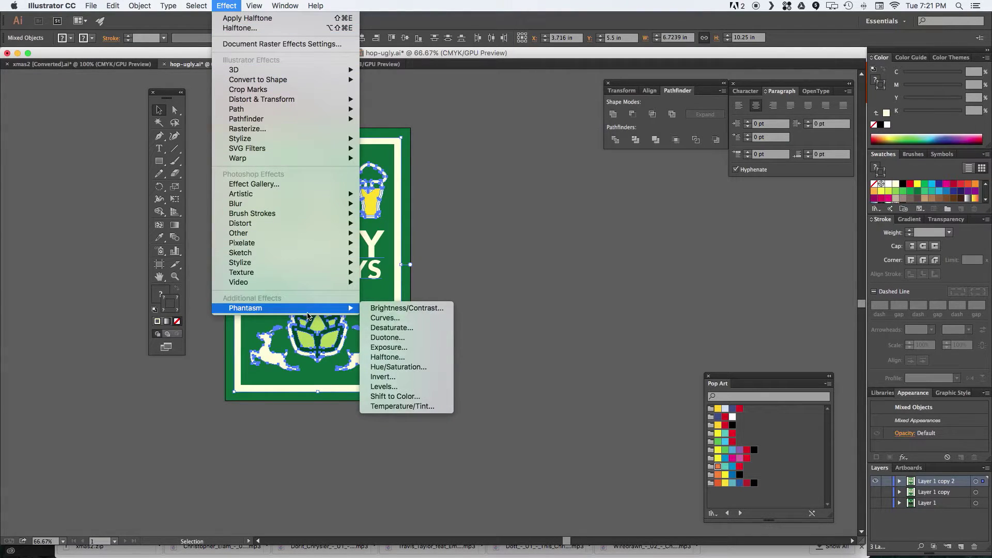
{"action": "left_click", "coordinate": [405, 366]}
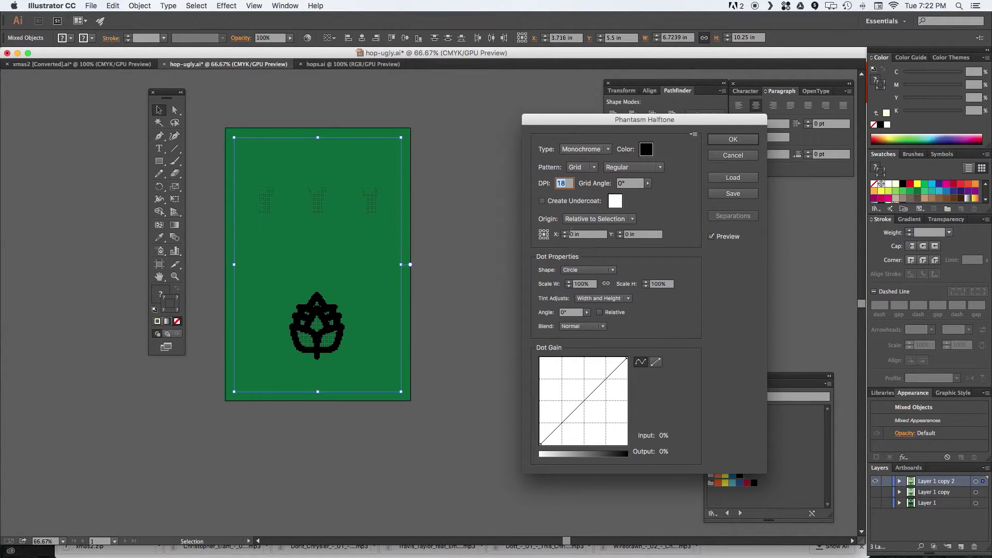
{"action": "left_click", "coordinate": [611, 152]}
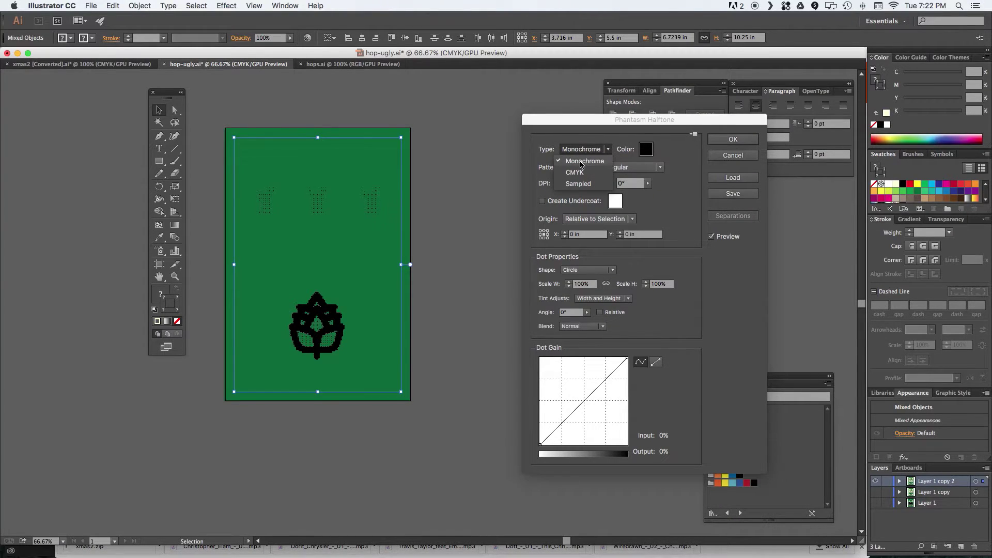
{"action": "left_click", "coordinate": [578, 185]}
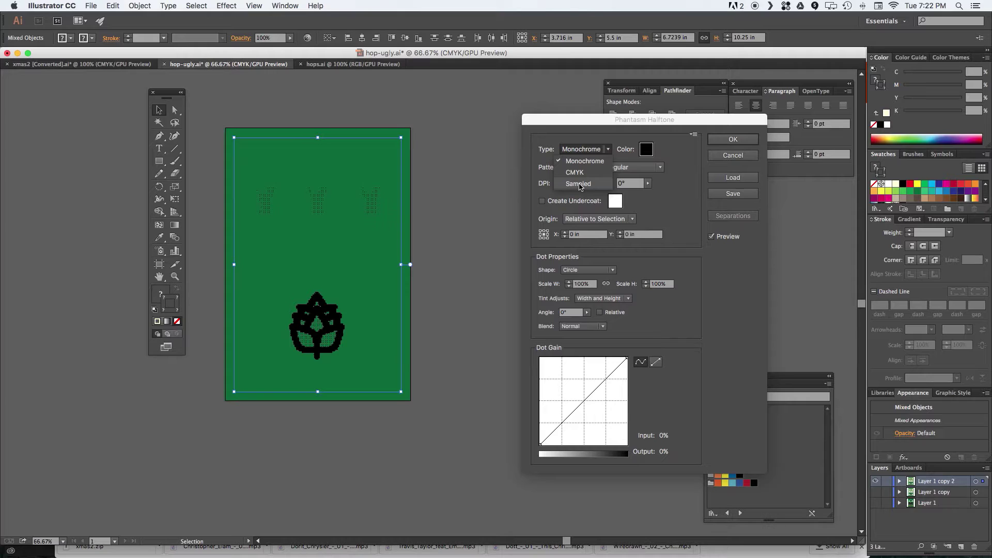
{"action": "left_click", "coordinate": [580, 186]}
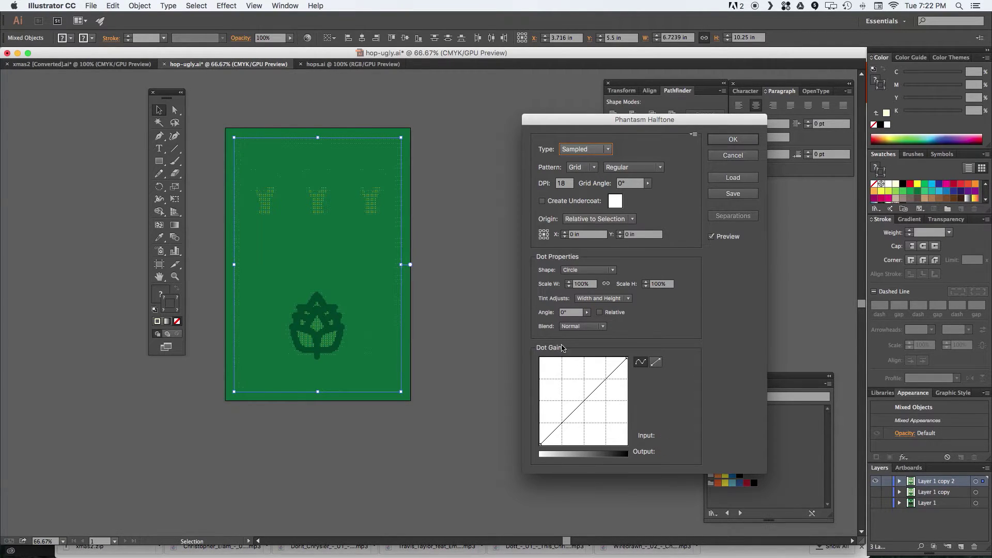
- Raise the low end of the halftone's dot gain curve to about full output and set the dot shape to Character
{"action": "left_click_drag", "start_coordinate": [583, 401], "coordinate": [542, 359]}
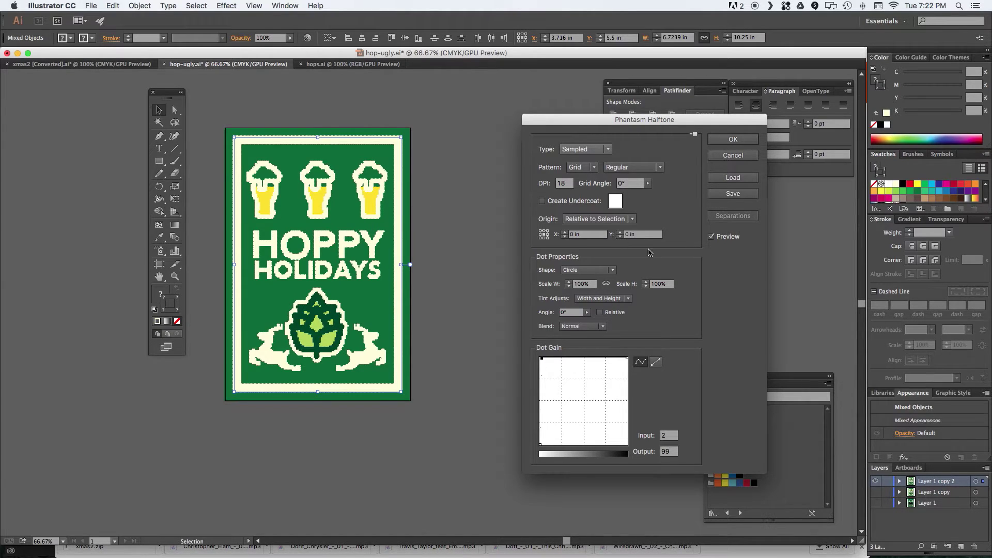
{"action": "left_click", "coordinate": [571, 269]}
{"action": "left_click", "coordinate": [588, 318]}
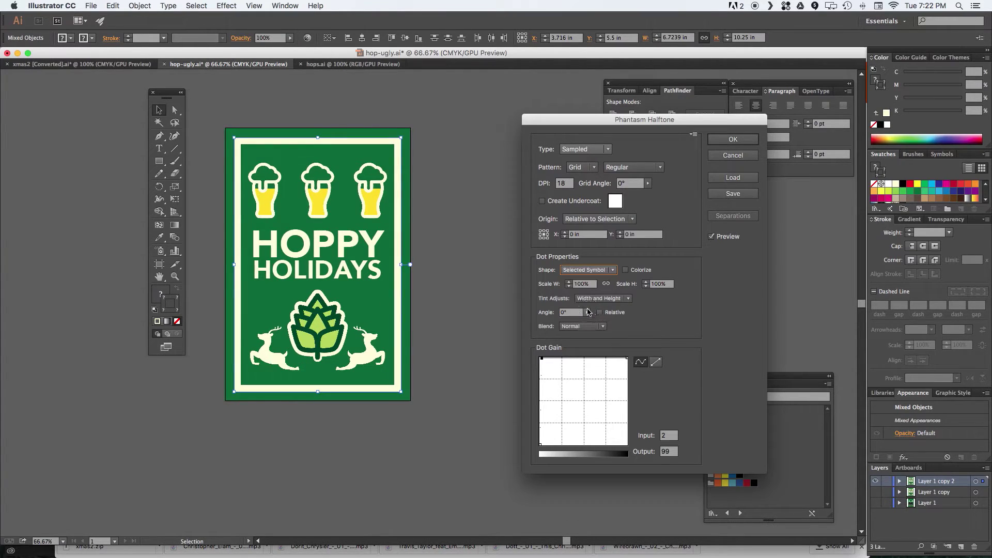
{"action": "left_click", "coordinate": [594, 271]}
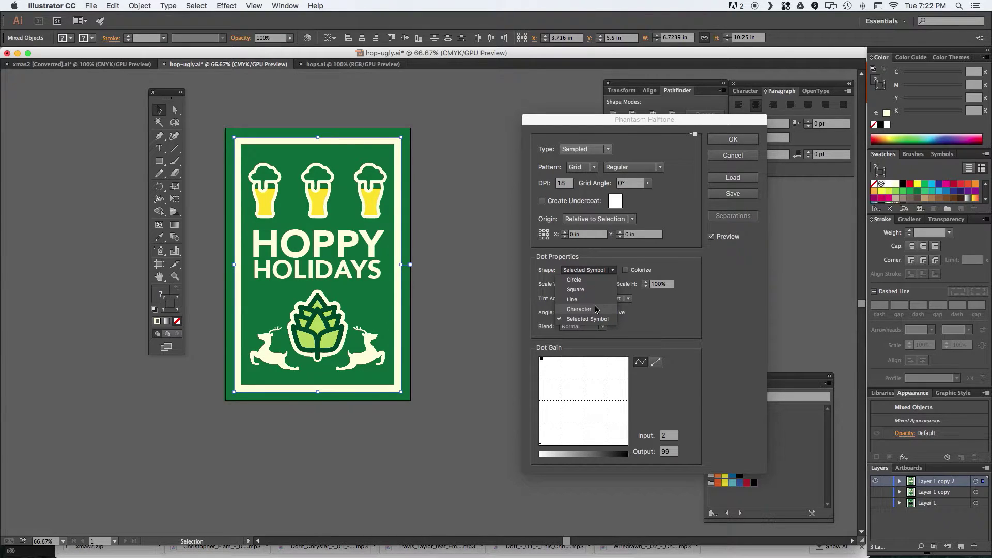
{"action": "left_click", "coordinate": [597, 309]}
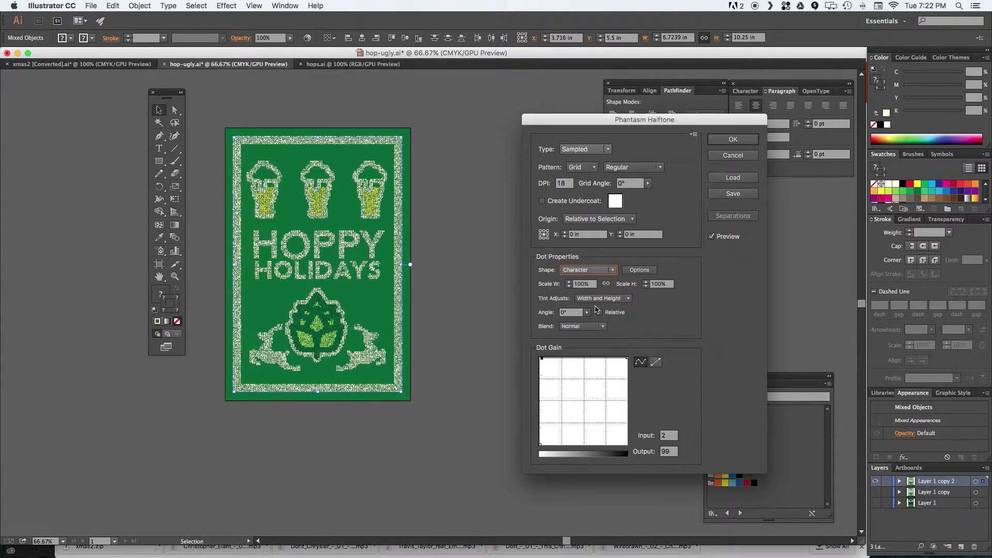
- Set the halftone character to ^ in the VAG Rounded Bold font and apply the halftone effect
{"action": "left_click", "coordinate": [639, 271]}
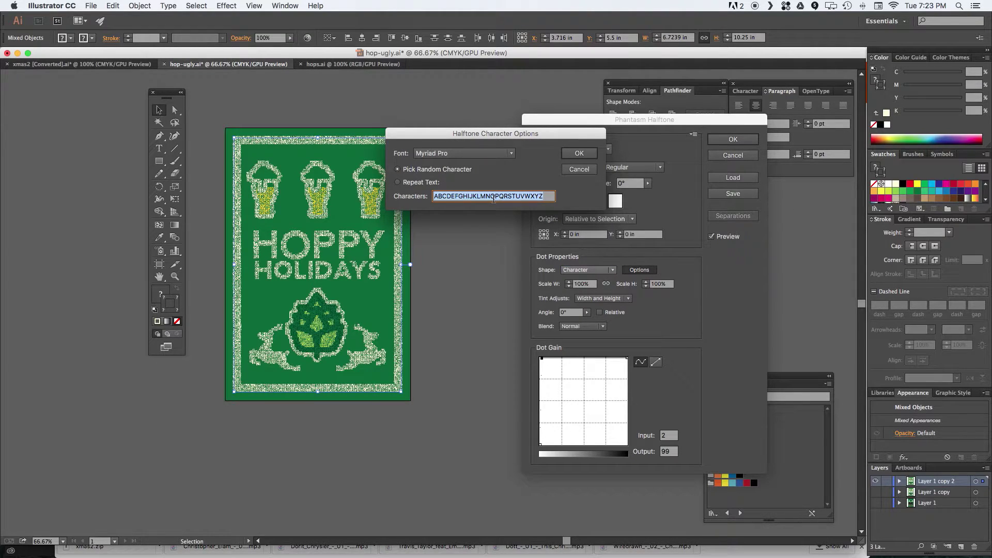
{"action": "type", "text": "*"}
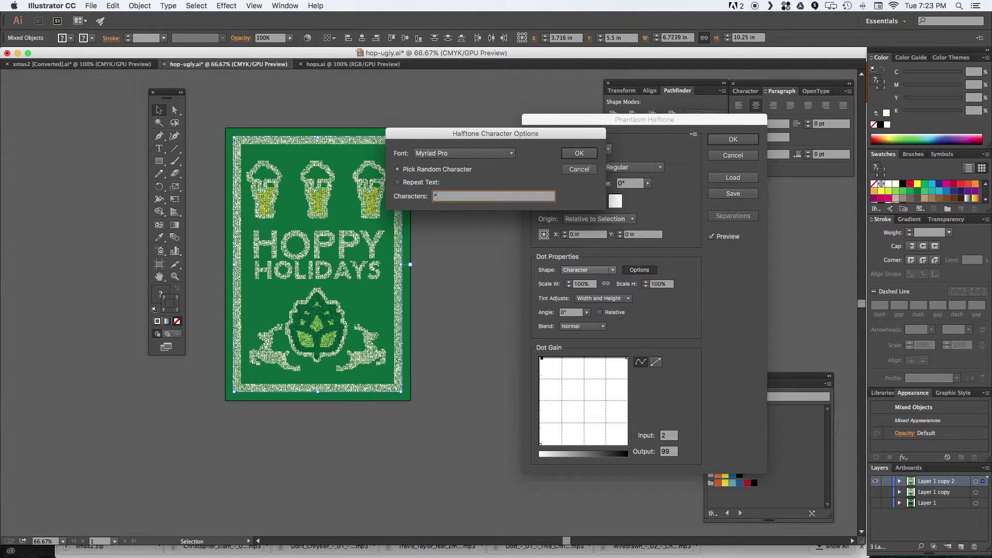
{"action": "left_click", "coordinate": [510, 153]}
{"action": "scroll", "coordinate": [455, 280], "scroll_direction": "down", "scroll_amount": 5}
{"action": "scroll", "coordinate": [454, 281], "scroll_direction": "down", "scroll_amount": 20}
{"action": "left_click", "coordinate": [511, 430]}
{"action": "left_click_drag", "start_coordinate": [511, 430], "coordinate": [512, 513]}
{"action": "left_click", "coordinate": [410, 387]}
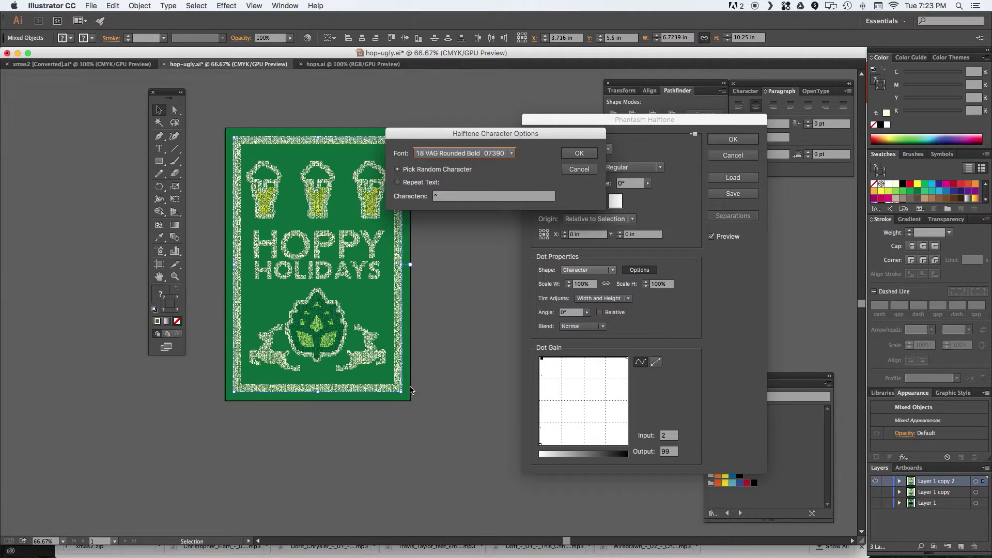
{"action": "left_click", "coordinate": [580, 153]}
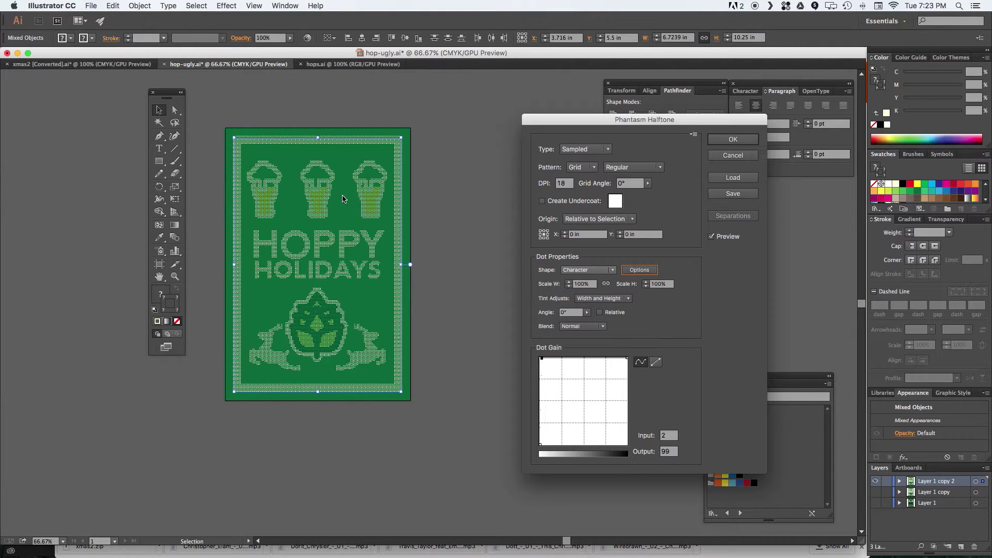
{"action": "left_click", "coordinate": [733, 139]}
- Examine the caret stitches up close in the HOPPY HOLIDAYS text and across the whole poster
{"action": "key", "text": "z"}
{"action": "left_click", "coordinate": [350, 251]}
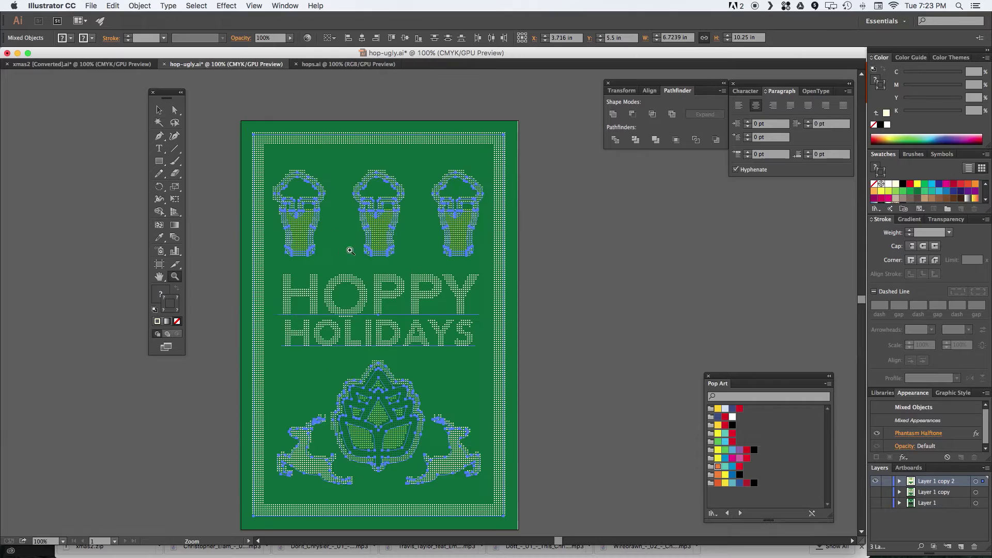
{"action": "left_click", "coordinate": [389, 273]}
{"action": "left_click", "coordinate": [413, 288]}
{"action": "left_click", "coordinate": [412, 312]}
{"action": "left_click", "coordinate": [412, 312]}
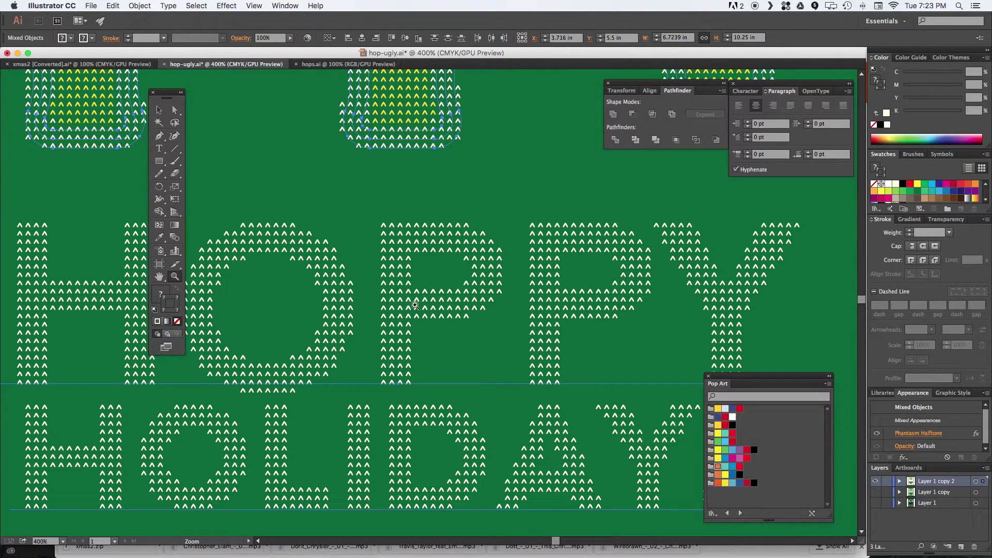
{"action": "left_click", "coordinate": [421, 344], "text": "alt"}
{"action": "left_click", "coordinate": [449, 320], "text": "alt"}
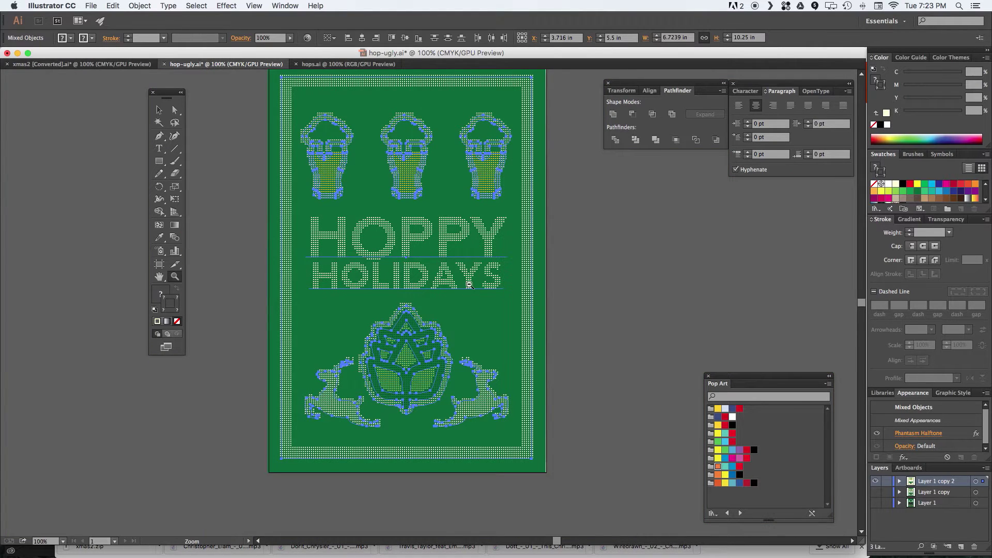
{"action": "left_click", "coordinate": [466, 284], "text": "alt"}
{"action": "left_click", "coordinate": [426, 291]}
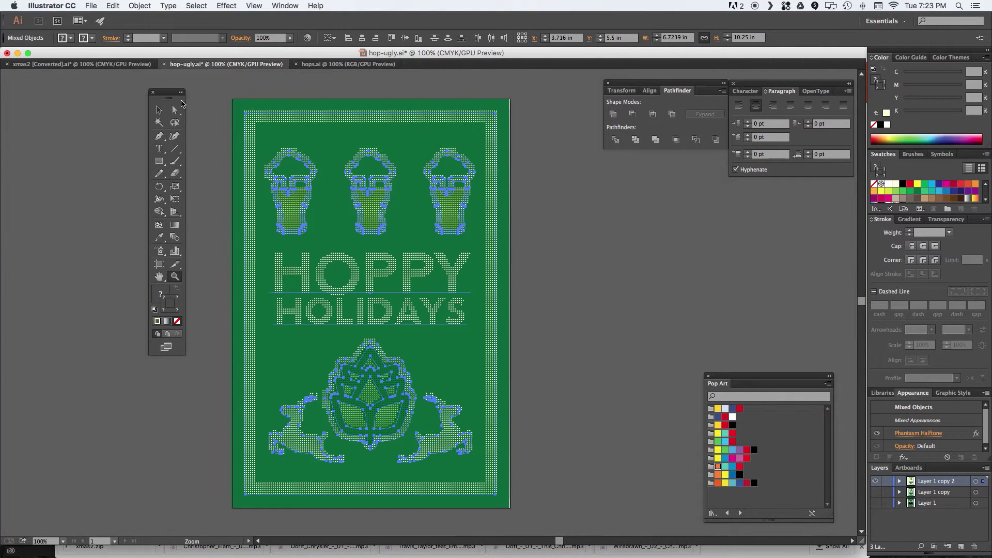
- Reopen the applied Phantasm Halftone effect and try 25 DPI before setting it to 12 DPI
{"action": "left_click", "coordinate": [159, 110]}
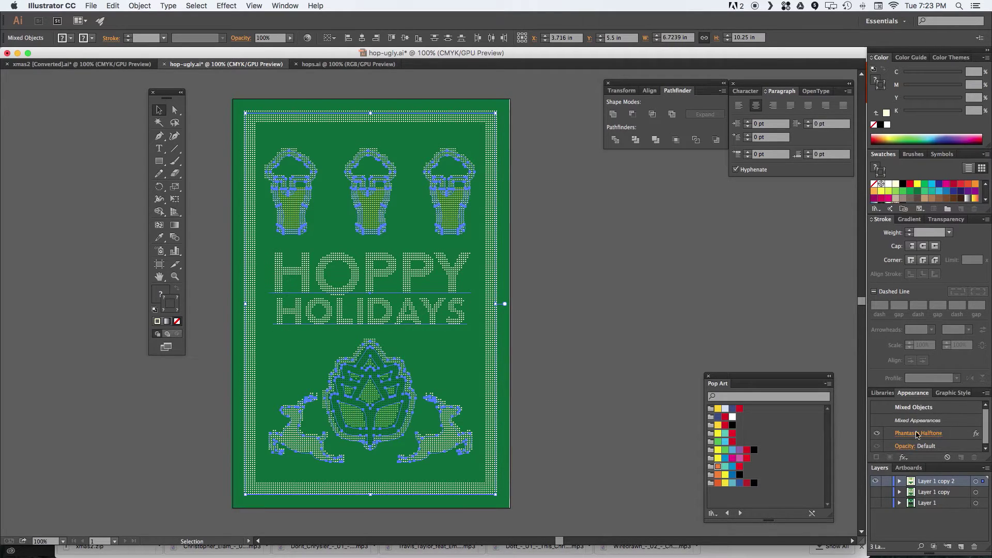
{"action": "left_click", "coordinate": [955, 437]}
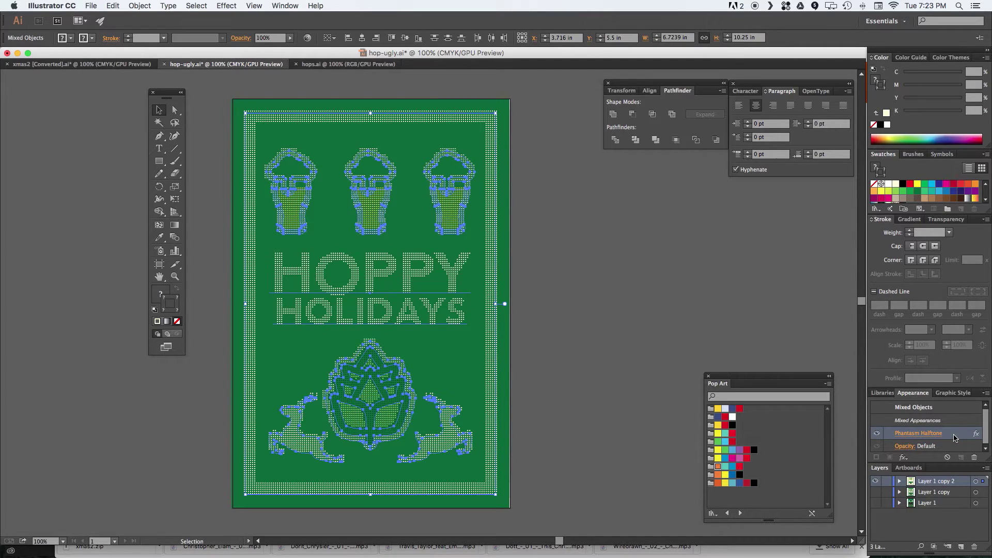
{"action": "double_click", "coordinate": [928, 437]}
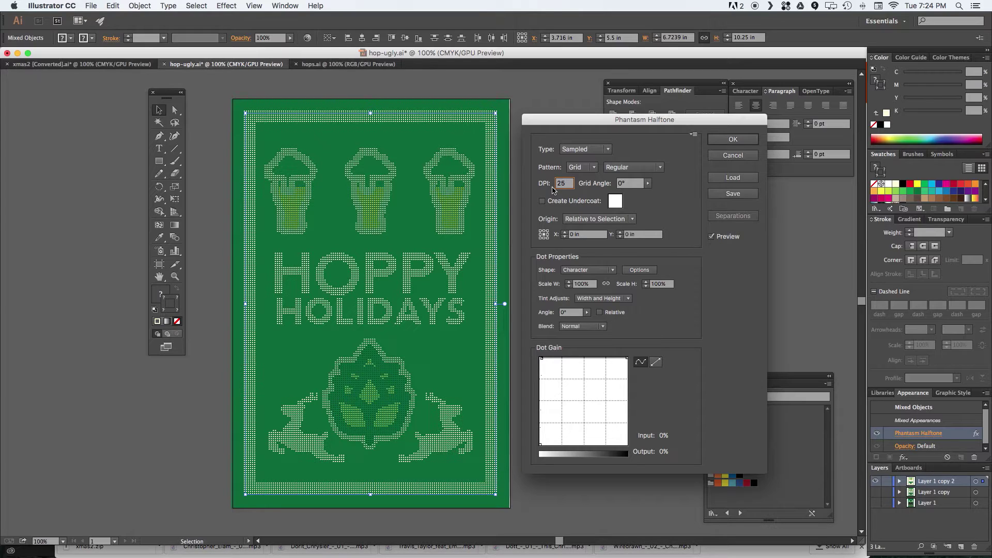
{"action": "key", "text": "Tab"}
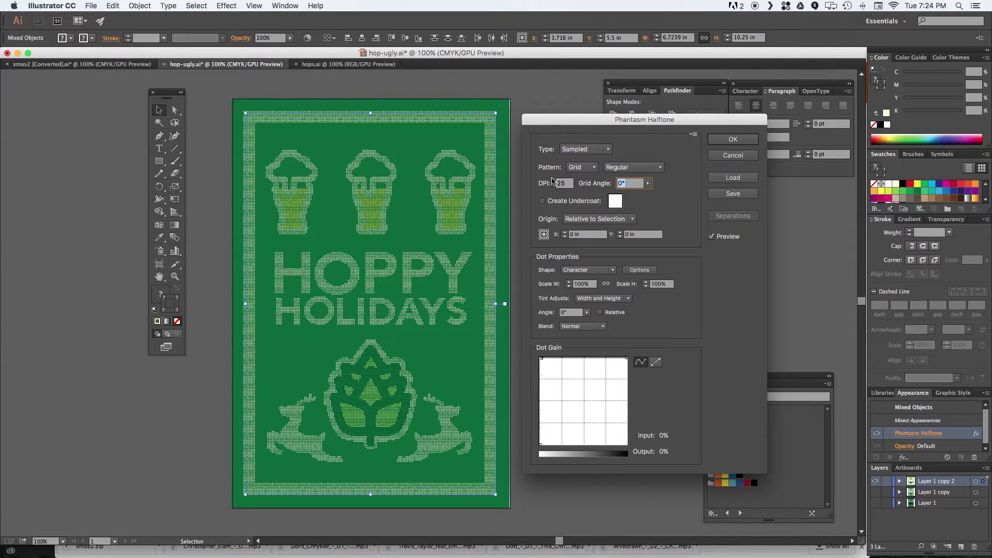
{"action": "double_click", "coordinate": [565, 181]}
{"action": "type", "text": "12"}
{"action": "key", "text": "Tab"}
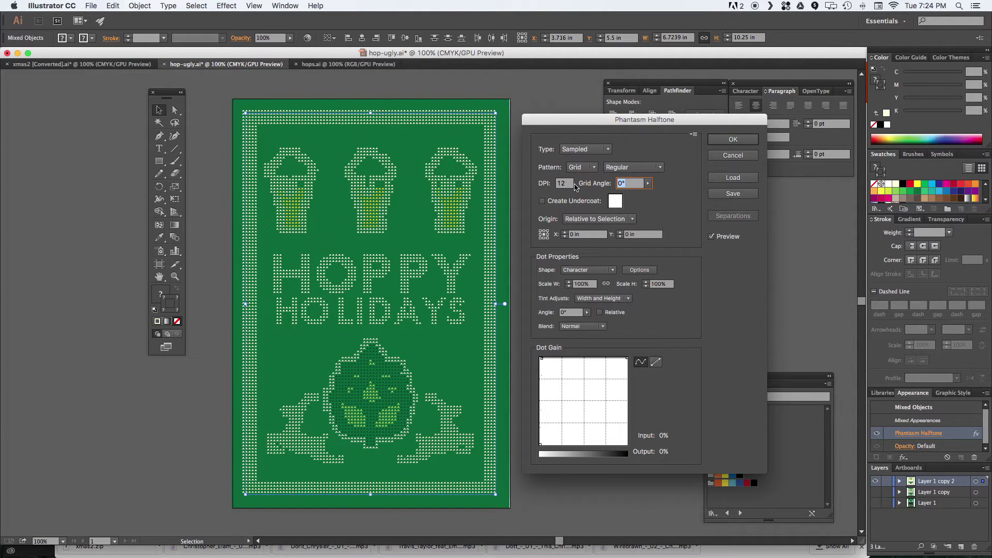
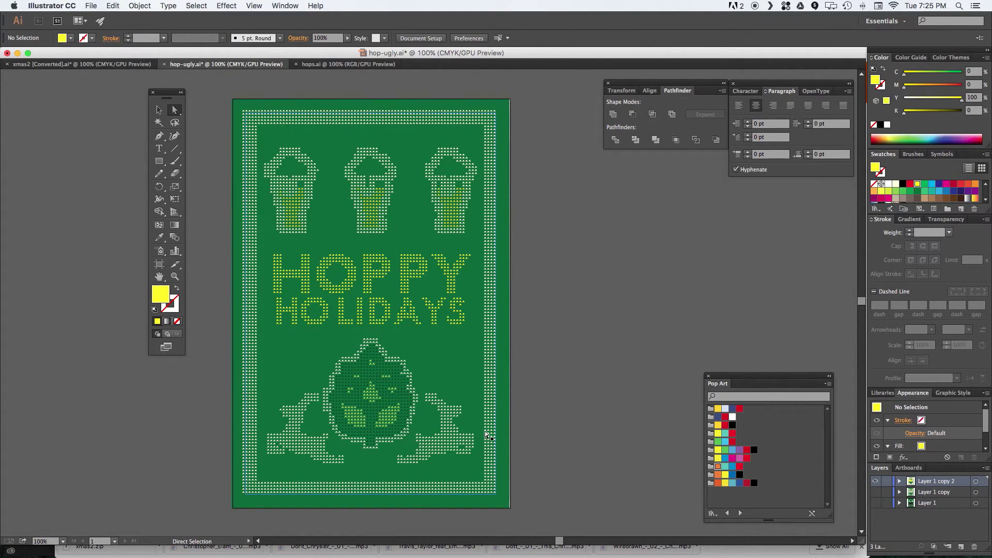
- Expand the appearance of the halftoned border rectangle into separate stitch shapes
{"action": "left_click", "coordinate": [155, 110]}
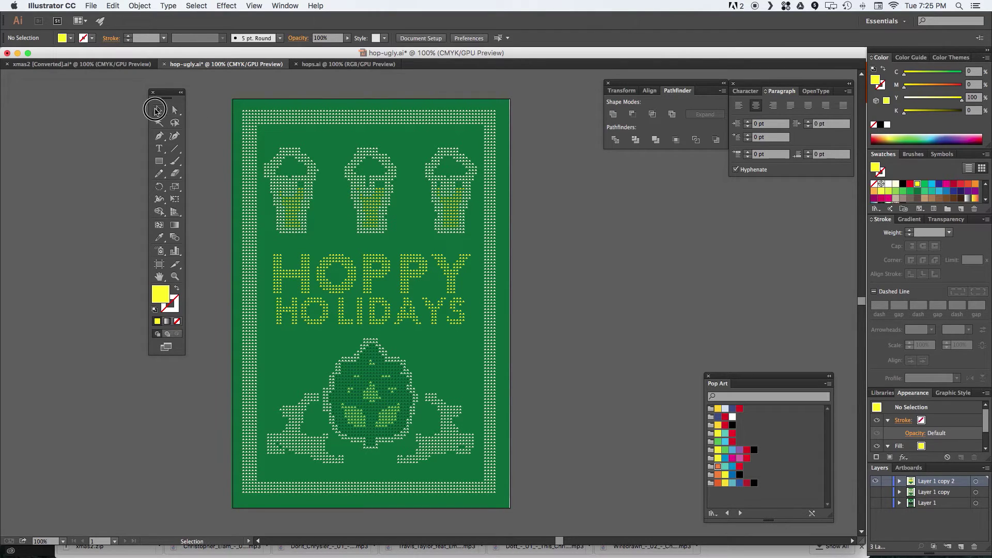
{"action": "key", "text": "super+minus"}
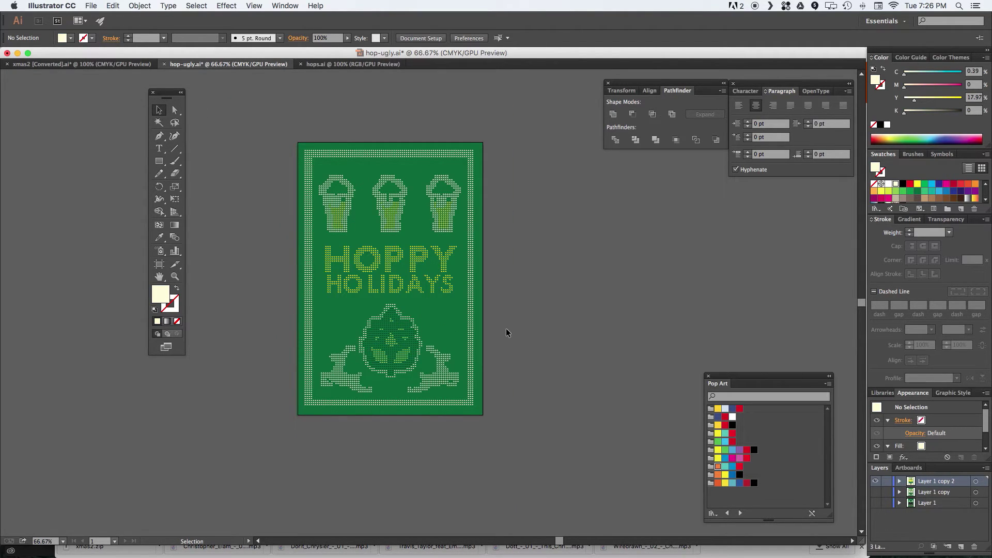
{"action": "key", "text": "z"}
{"action": "left_click", "coordinate": [416, 289]}
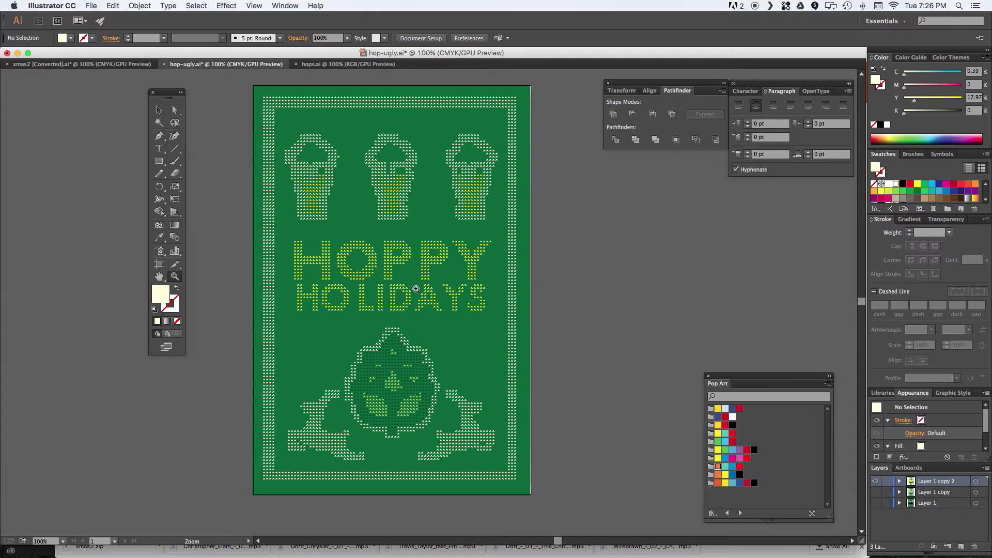
{"action": "scroll", "coordinate": [424, 259], "scroll_direction": "up", "scroll_amount": 1}
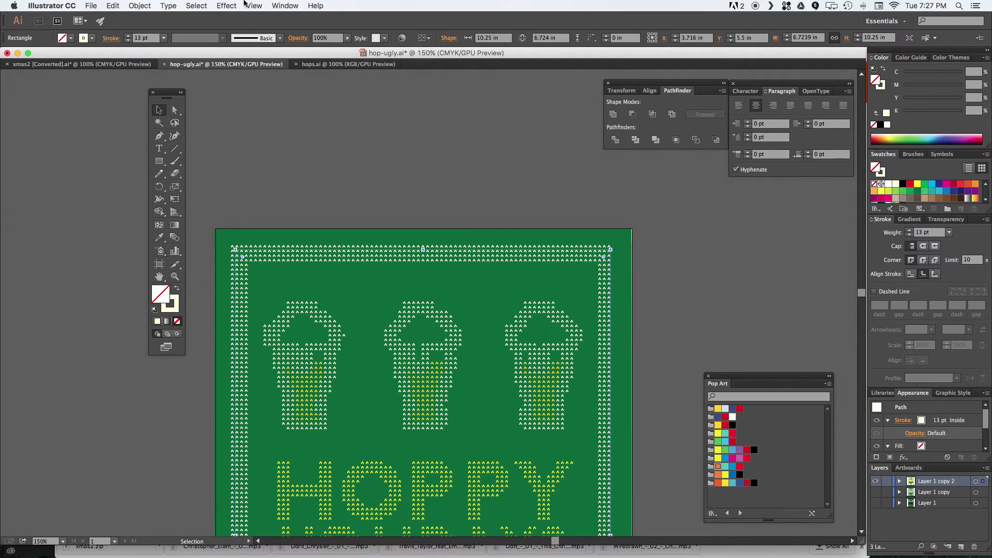
{"action": "left_click", "coordinate": [164, 6]}
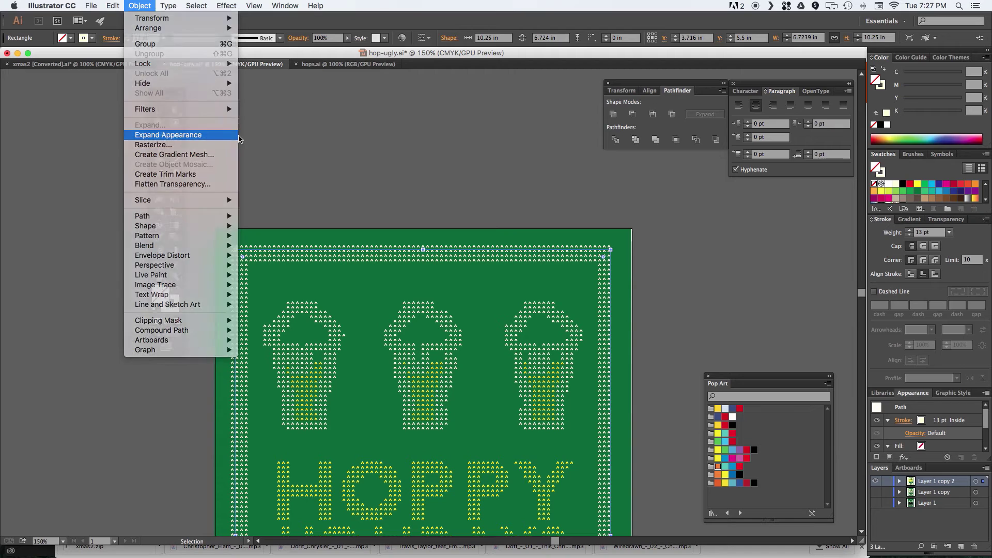
{"action": "left_click", "coordinate": [210, 135]}
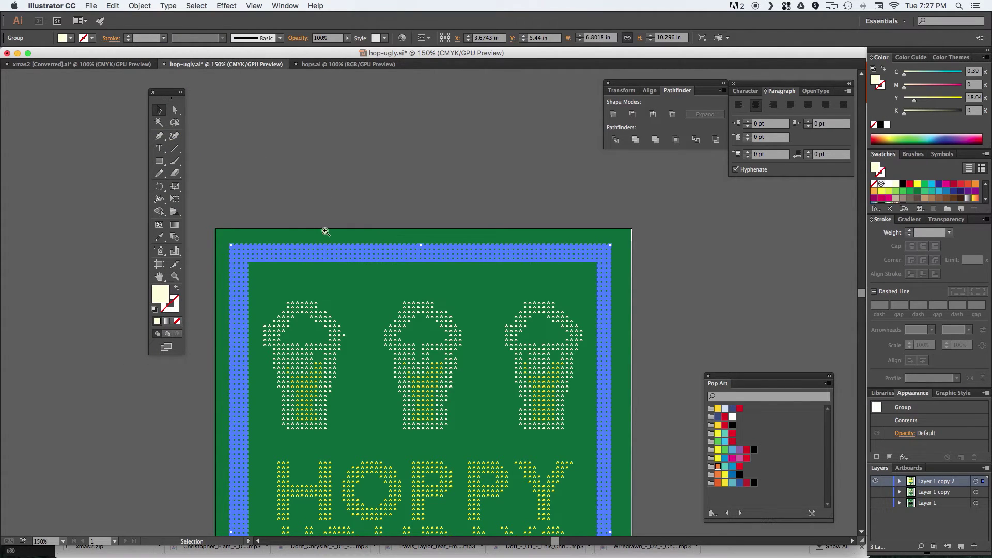
- Recolor one vertical column of four caret stitches in the poster's upper border yellow
{"action": "left_click_drag", "start_coordinate": [325, 231], "coordinate": [388, 272]}
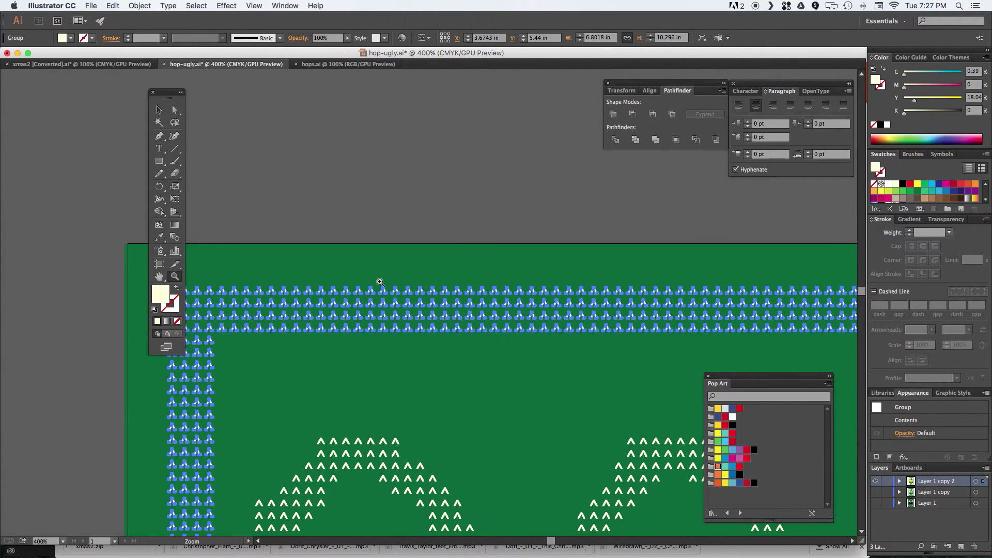
{"action": "left_click", "coordinate": [388, 305]}
{"action": "left_click", "coordinate": [174, 110]}
{"action": "left_click", "coordinate": [381, 148]}
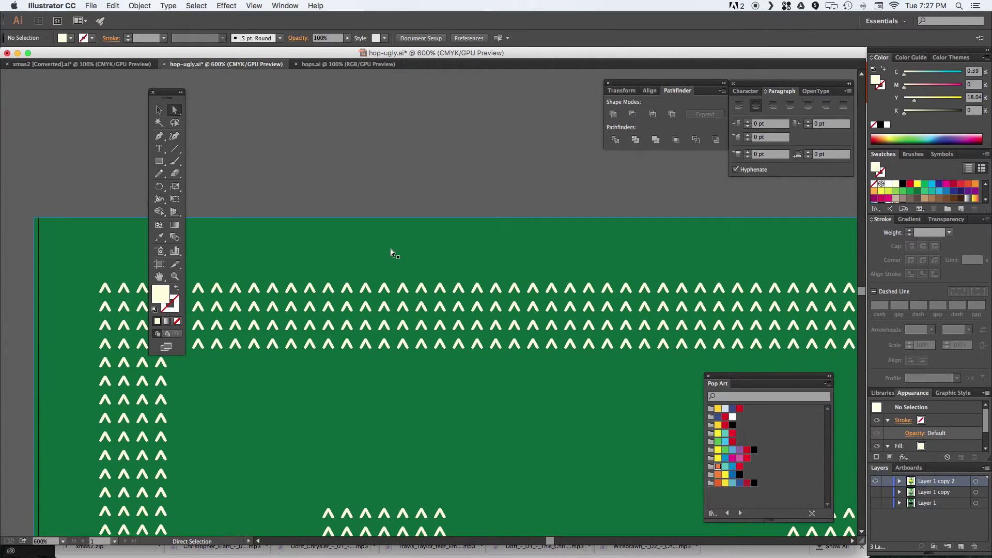
{"action": "left_click", "coordinate": [329, 286]}
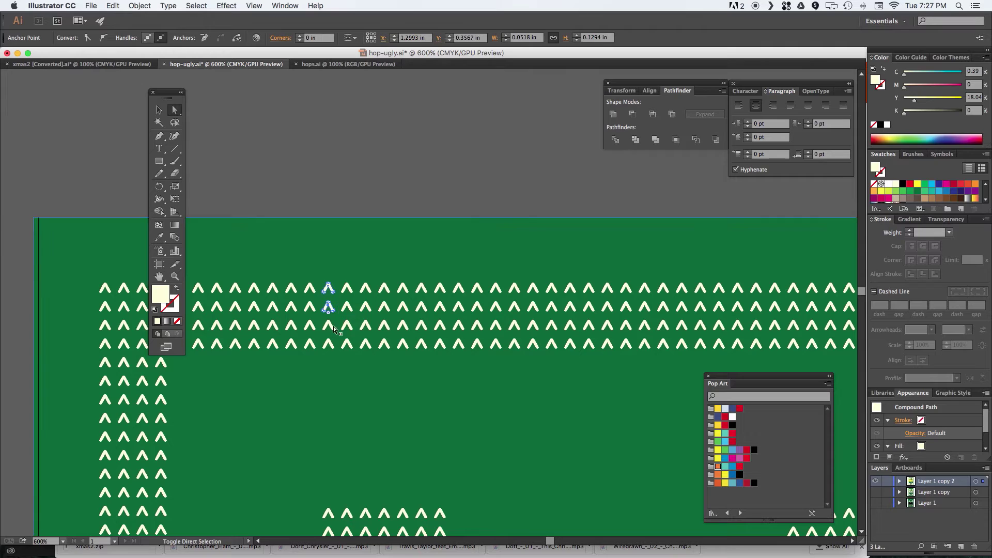
{"action": "left_click_drag", "start_coordinate": [320, 279], "coordinate": [338, 352]}
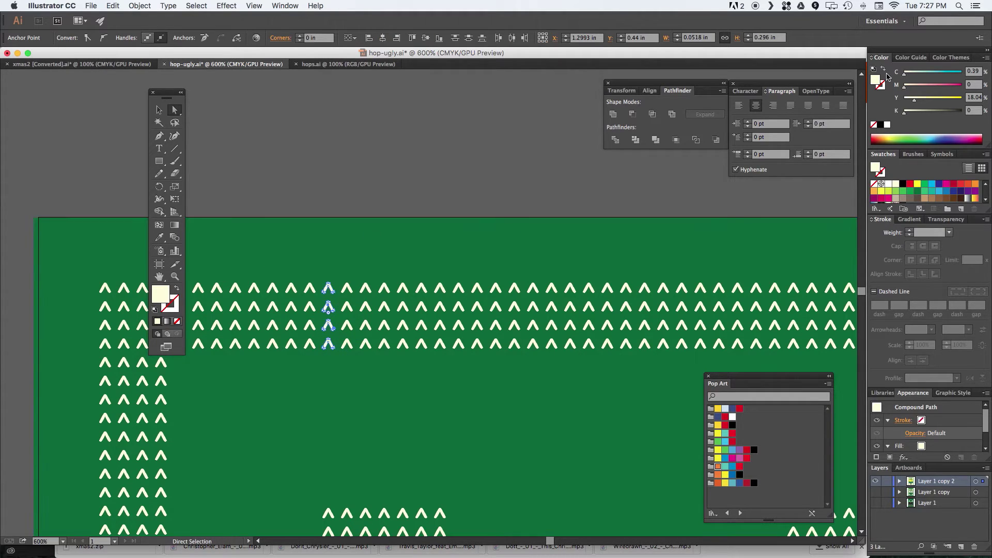
{"action": "left_click", "coordinate": [917, 184]}
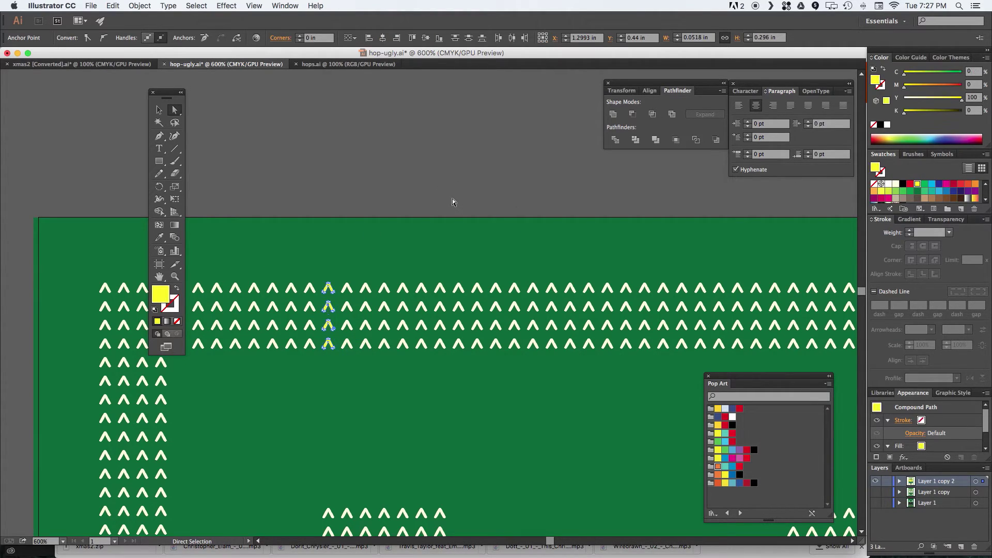
- Check the yellow column from a wider view, undo its recoloring and deselect the stitches
{"action": "left_click", "coordinate": [452, 198]}
{"action": "key", "text": "z"}
{"action": "left_click", "coordinate": [527, 407], "text": "alt"}
{"action": "left_click", "coordinate": [528, 406], "text": "alt"}
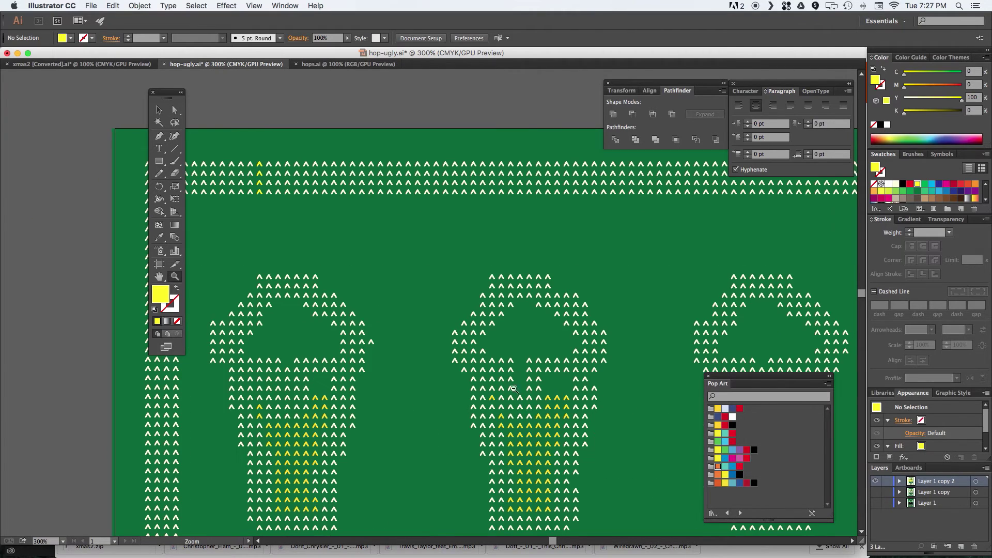
{"action": "left_click", "coordinate": [517, 392], "text": "alt"}
{"action": "left_click", "coordinate": [517, 393], "text": "alt"}
{"action": "key", "text": "a"}
{"action": "key", "text": "super+z"}
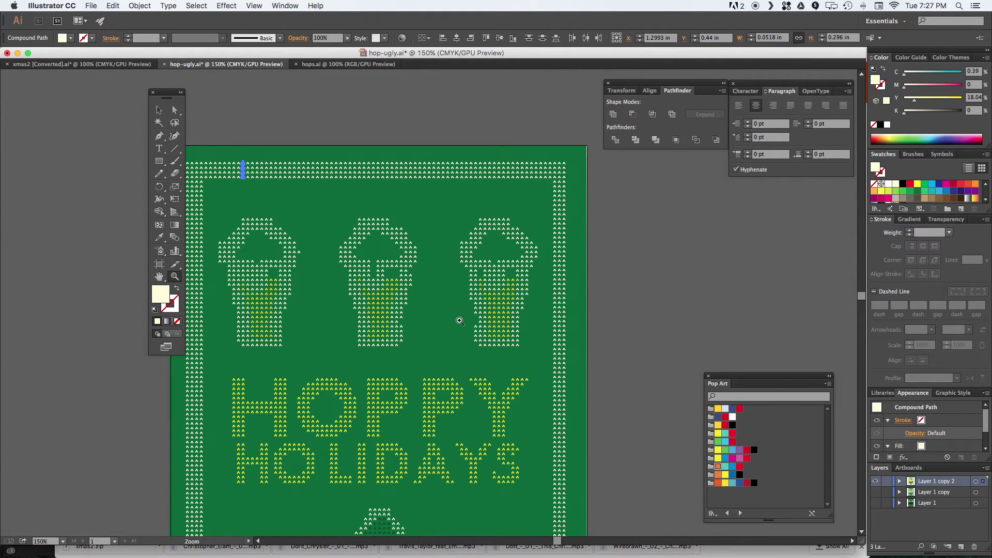
{"action": "left_click", "coordinate": [163, 112]}
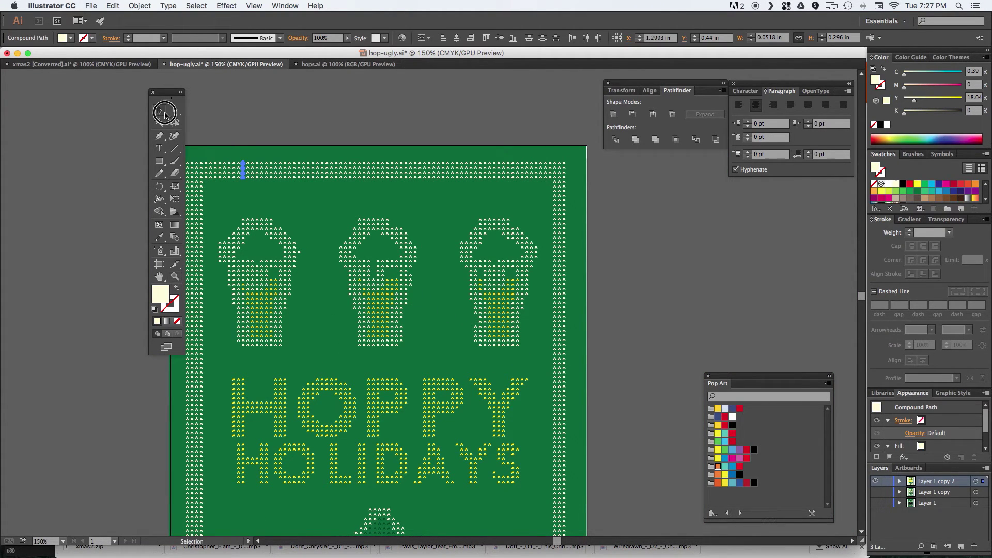
{"action": "left_click", "coordinate": [259, 105]}
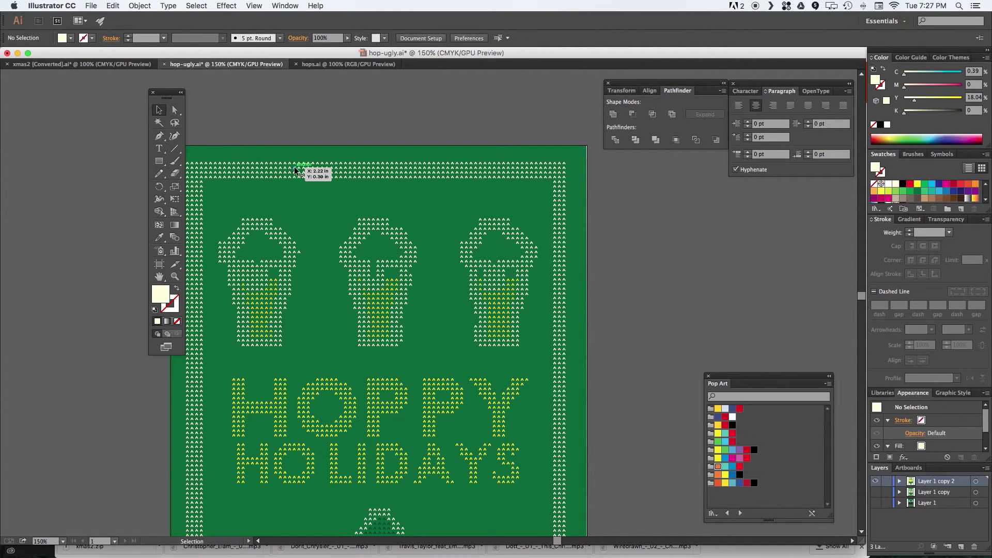
- Examine the border's stitches up close and as one selected group, and return to a view of the whole poster
{"action": "key", "text": "z"}
{"action": "left_click_drag", "start_coordinate": [302, 147], "coordinate": [442, 240]}
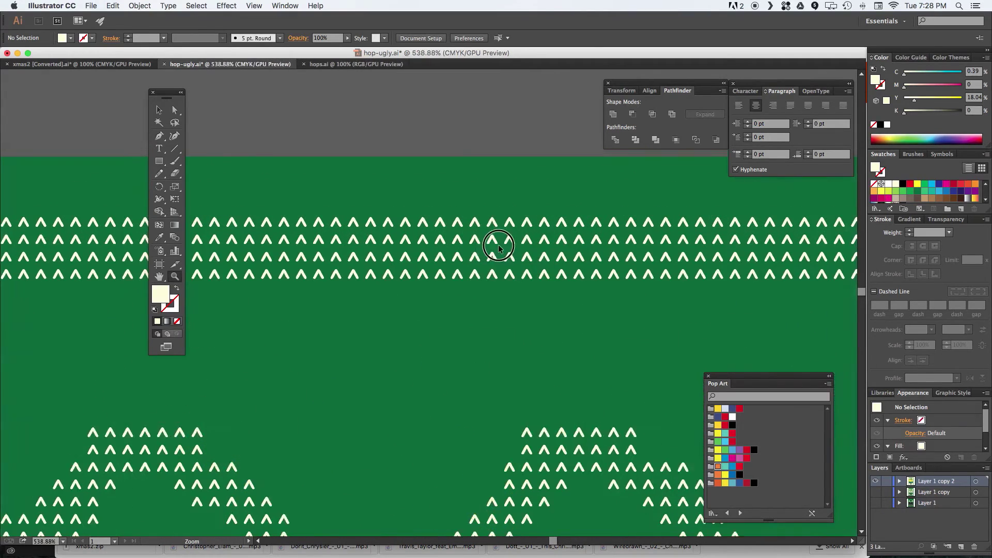
{"action": "left_click", "coordinate": [159, 110]}
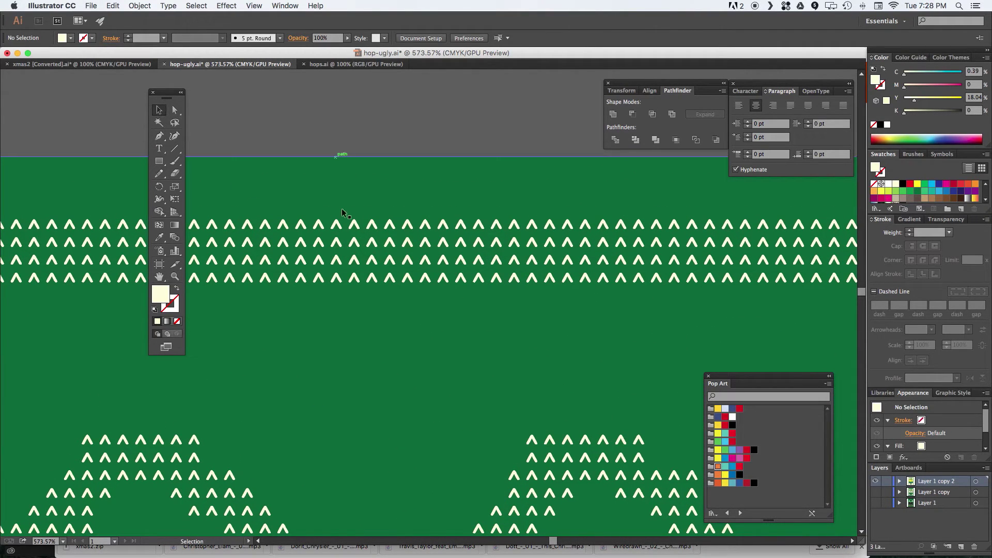
{"action": "left_click", "coordinate": [354, 251]}
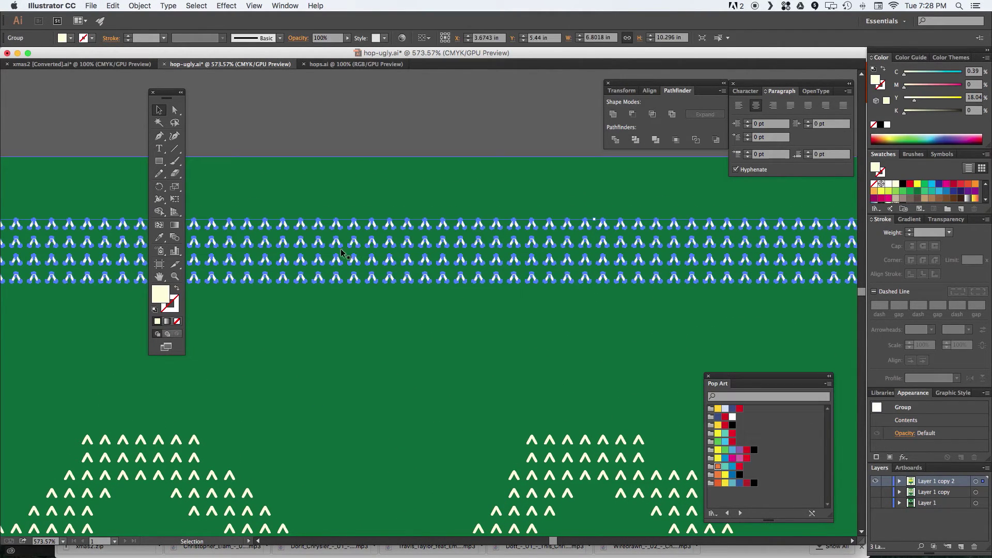
{"action": "key", "text": "z"}
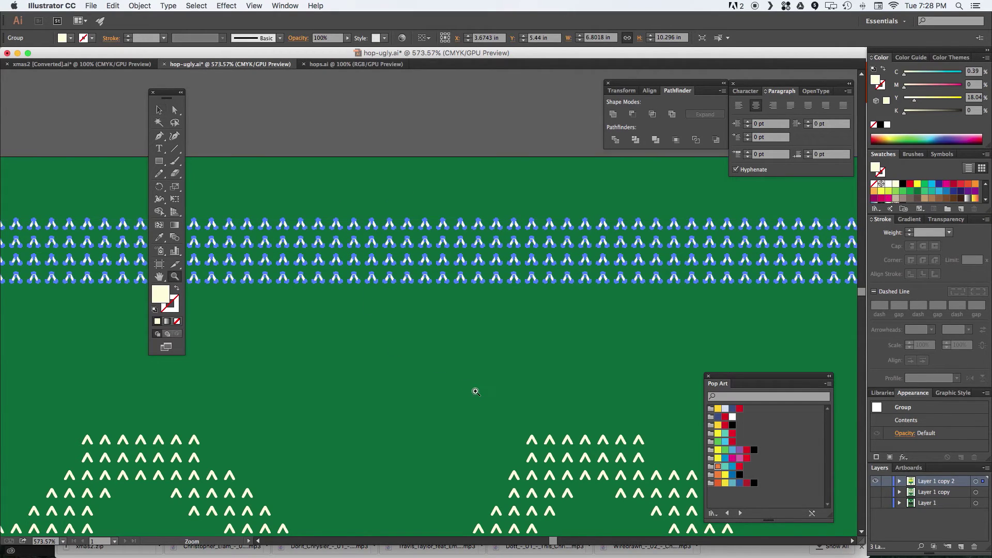
{"action": "left_click", "coordinate": [476, 390], "text": "alt"}
{"action": "left_click", "coordinate": [476, 390], "text": "alt"}
{"action": "left_click", "coordinate": [542, 375], "text": "alt"}
{"action": "left_click", "coordinate": [534, 374], "text": "alt"}
{"action": "left_click", "coordinate": [409, 379], "text": "alt"}
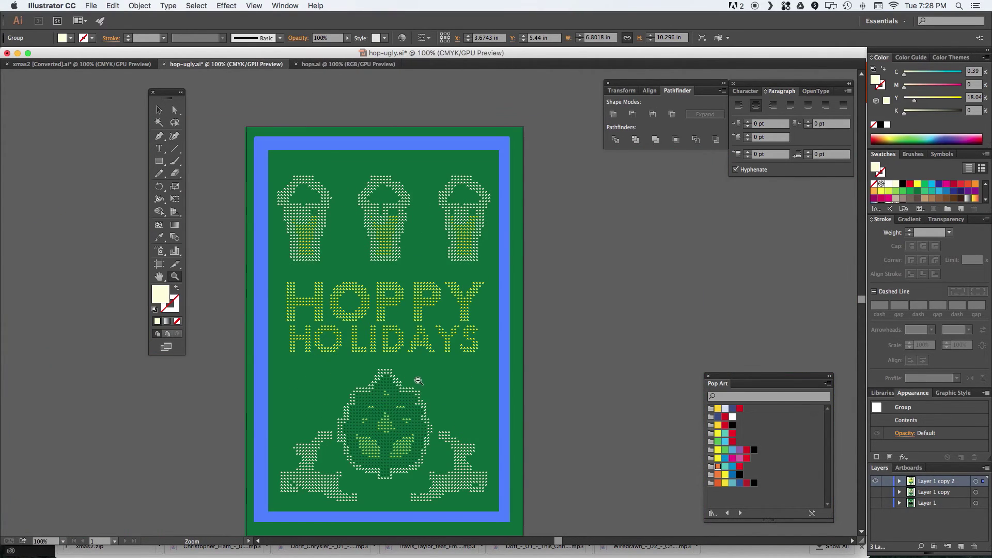
{"action": "left_click", "coordinate": [426, 380], "text": "alt"}
{"action": "left_click", "coordinate": [159, 110]}
{"action": "left_click", "coordinate": [551, 253]}
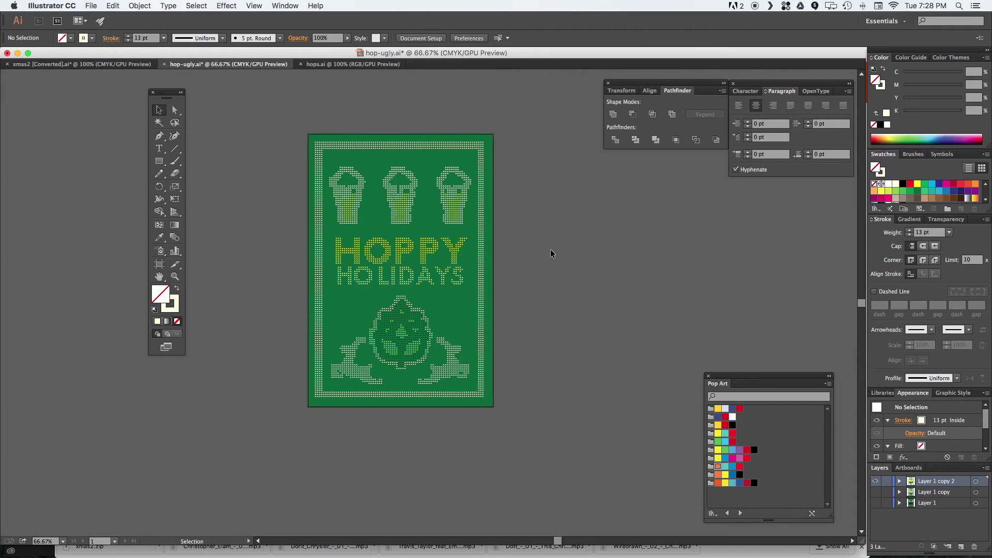